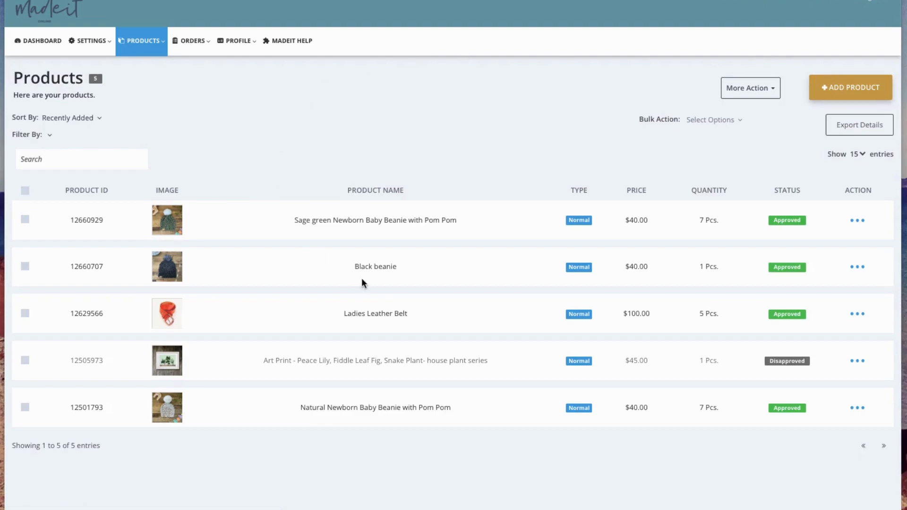
Open the empty Add Product form from the Products list.
mouse_move(143, 42)
click(837, 90)
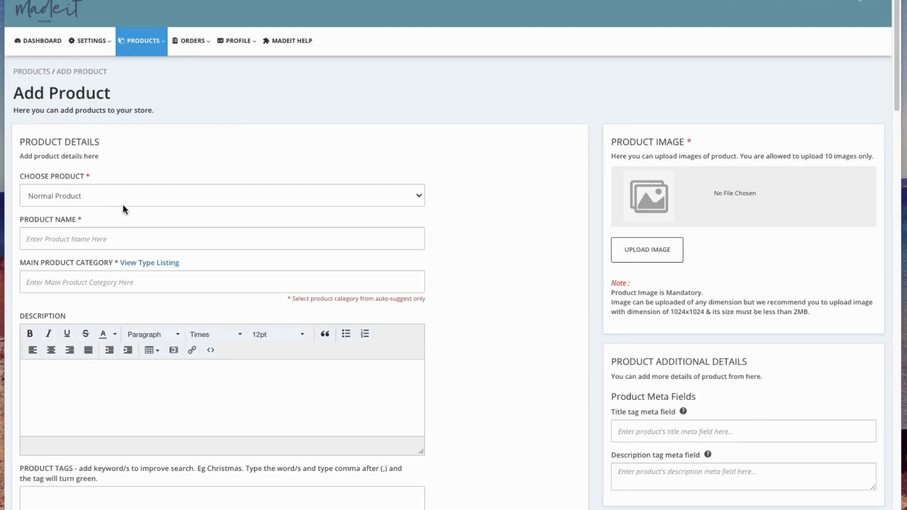
Make the listing a Digital Product named 'Sewing Pattern - Pretty Little Dress'.
click(91, 196)
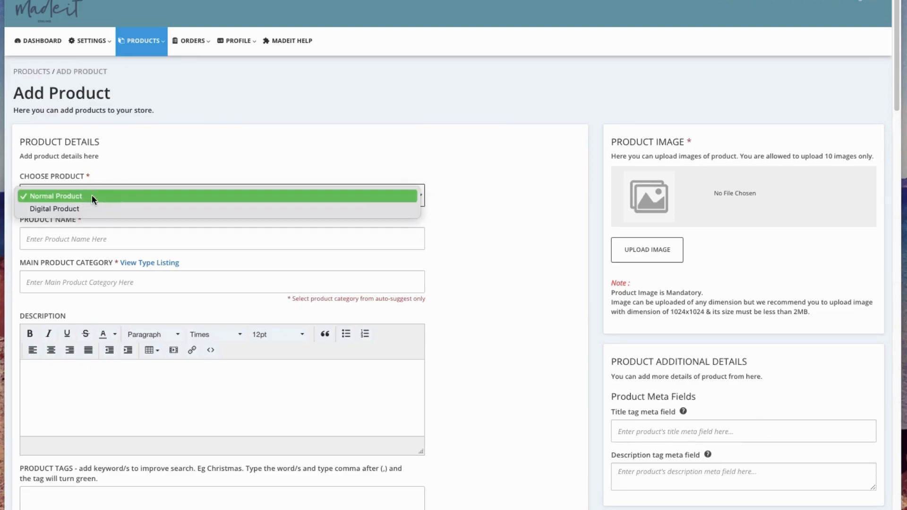
click(62, 209)
click(68, 237)
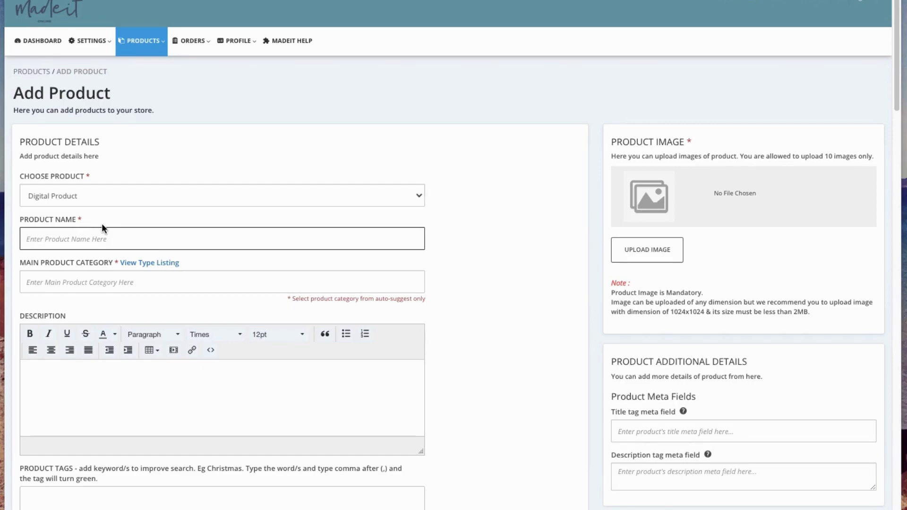
text(Sewing Pattern - Pretty Little Dress)
Set the main category to PDF Patterns > Sewing/Fabric by searching 'pdf'.
click(34, 284)
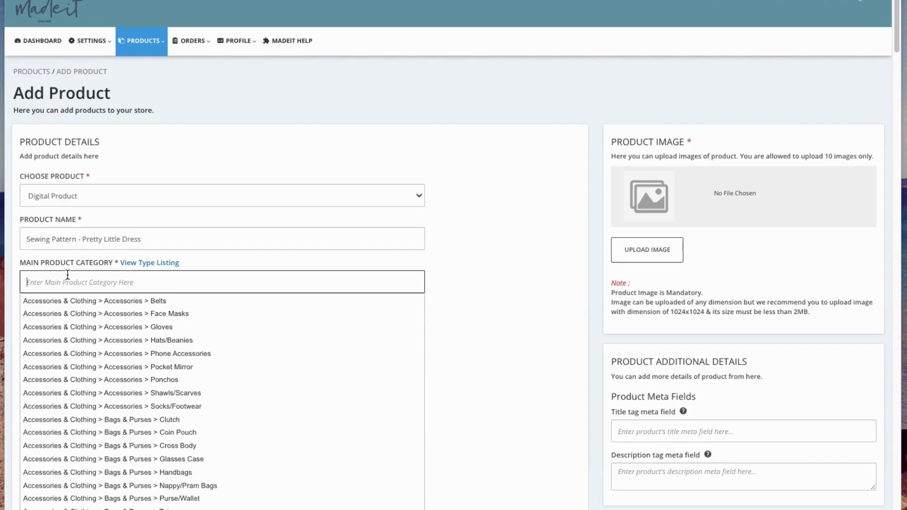
text(pdf)
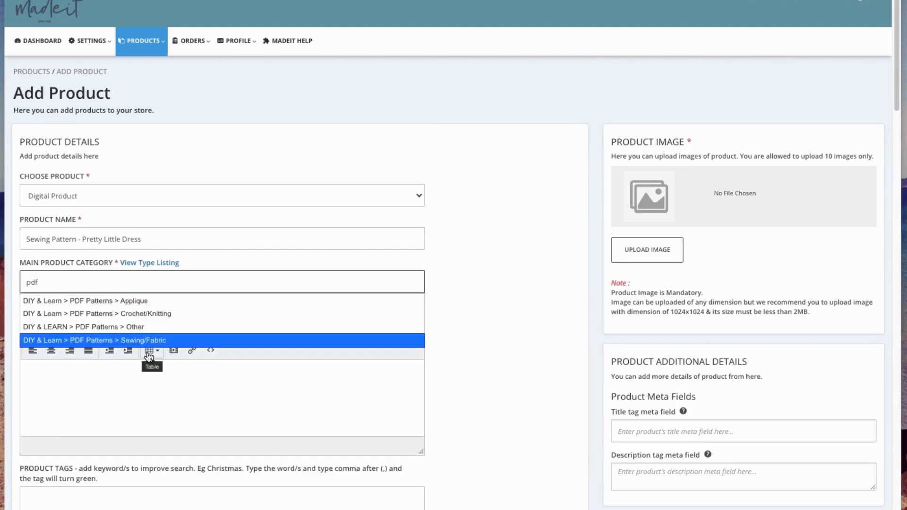
click(113, 342)
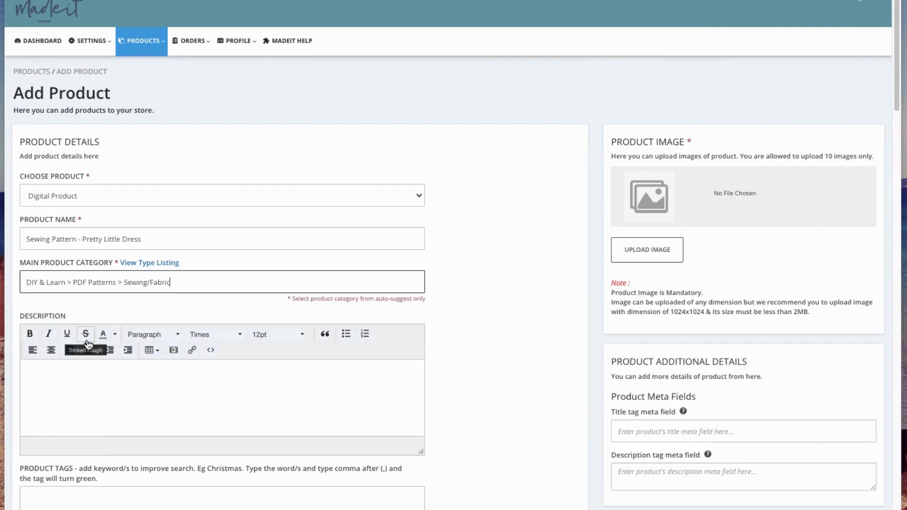
click(52, 377)
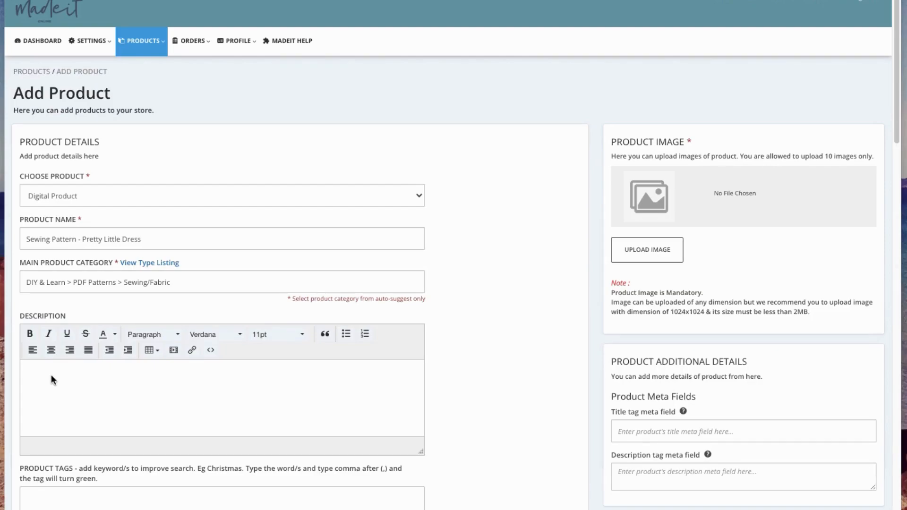
Type the heading 'DIGITAL DOWNLOAD' at the top of the description.
text(DON)
key(BackSpace)
key(BackSpace)
text(OGIT)
key(BackSpace)
key(BackSpace)
key(BackSpace)
key(BackSpace)
text(IGITAL DOWNLOA)
key(BackSpace)
text(OAD)
key(Return)
Make the DIGITAL DOWNLOAD heading bold and begin the next line with 'Explain'.
drag(101, 368, 19, 354)
click(30, 332)
click(41, 383)
text(Exapl)
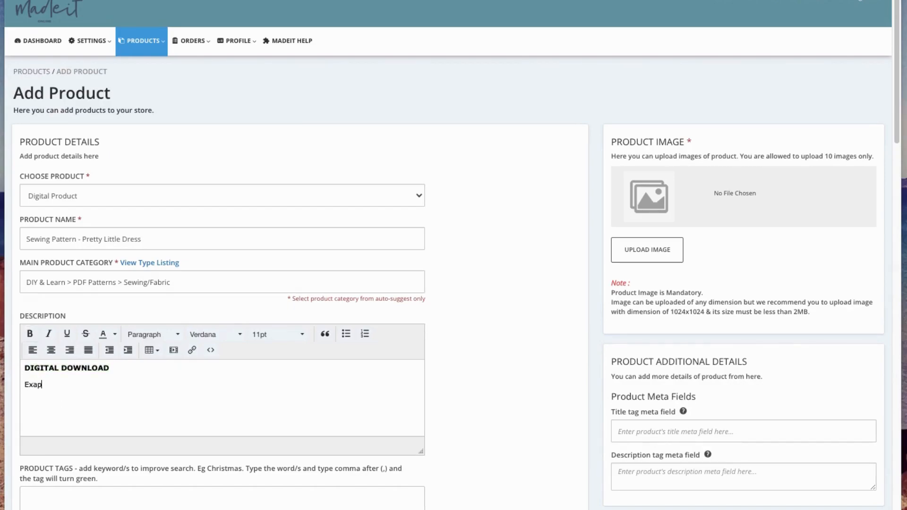
key(BackSpace)
key(BackSpace)
key(BackSpace)
text(plain)
Finish the line as 'Explain here...' and add tags sewing, pattern, diy, girls dress, dress.
text(here...)
scroll(212, 330, down, 4)
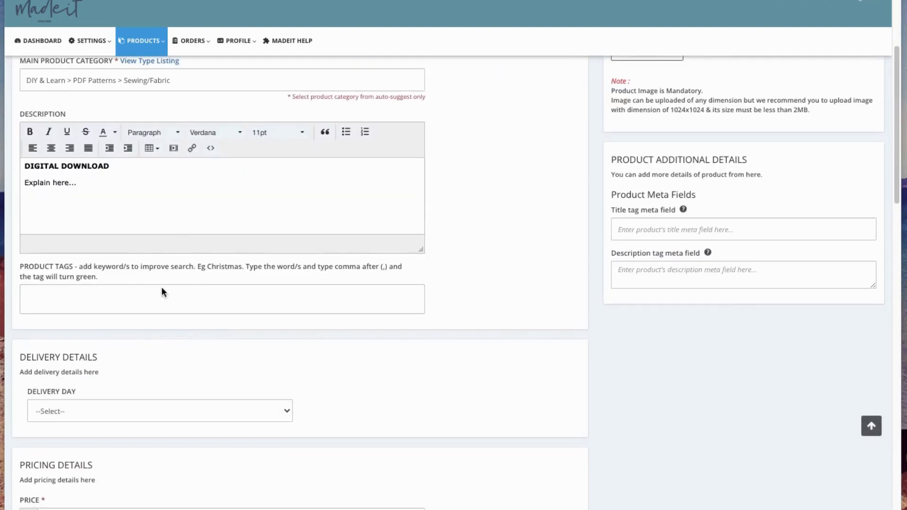
click(62, 299)
text(sewing)
text(,pattern)
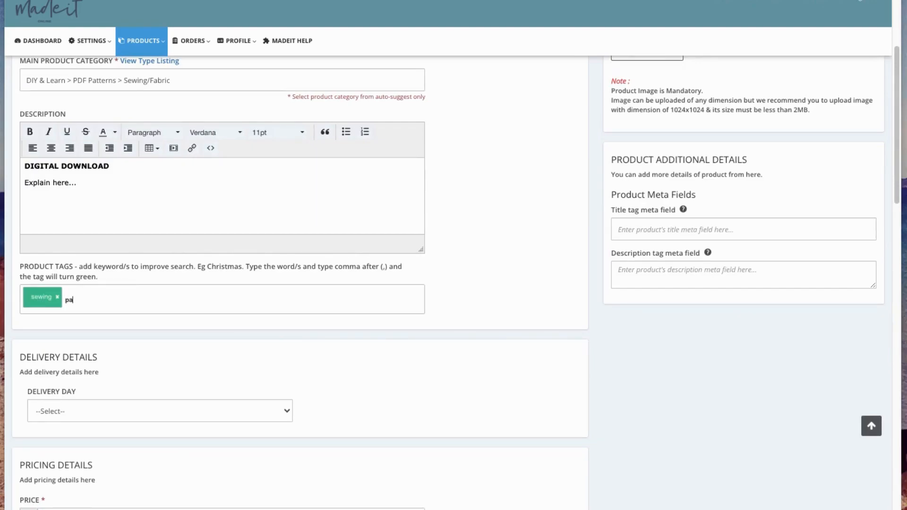
text(,)
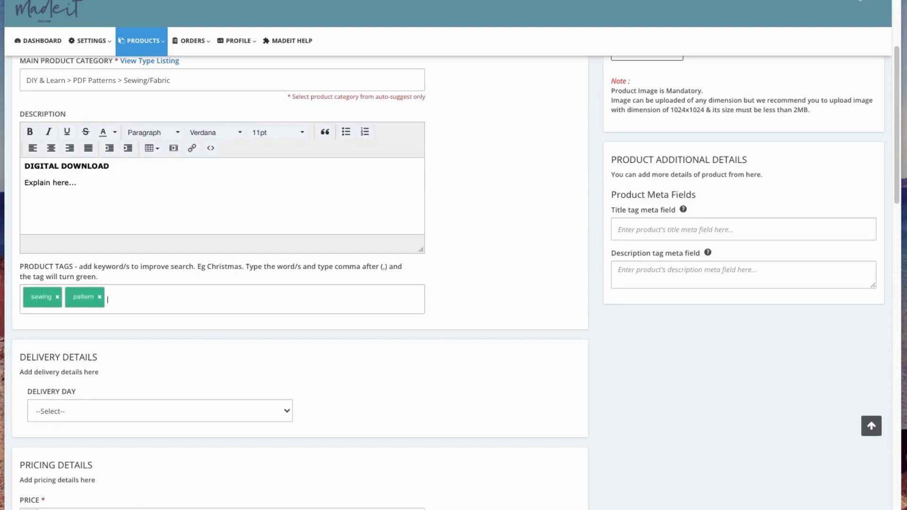
text(diy)
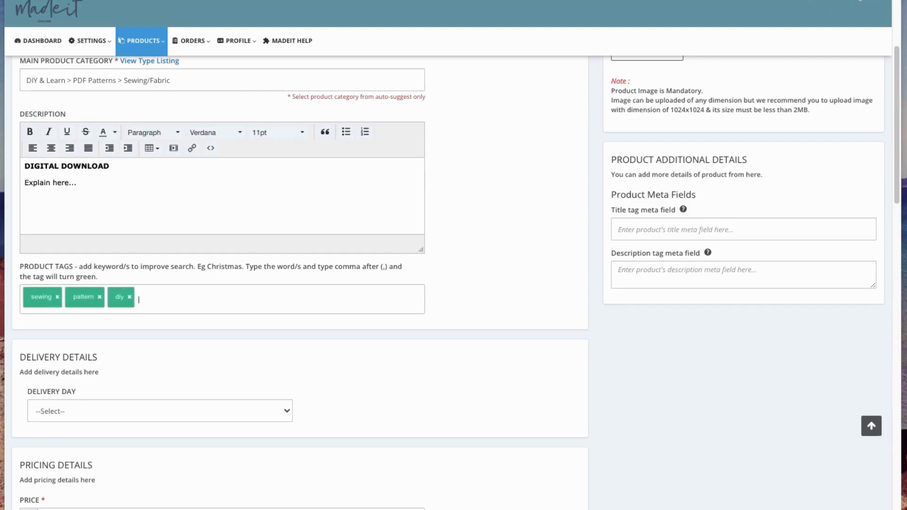
text(,girls dress,dress,)
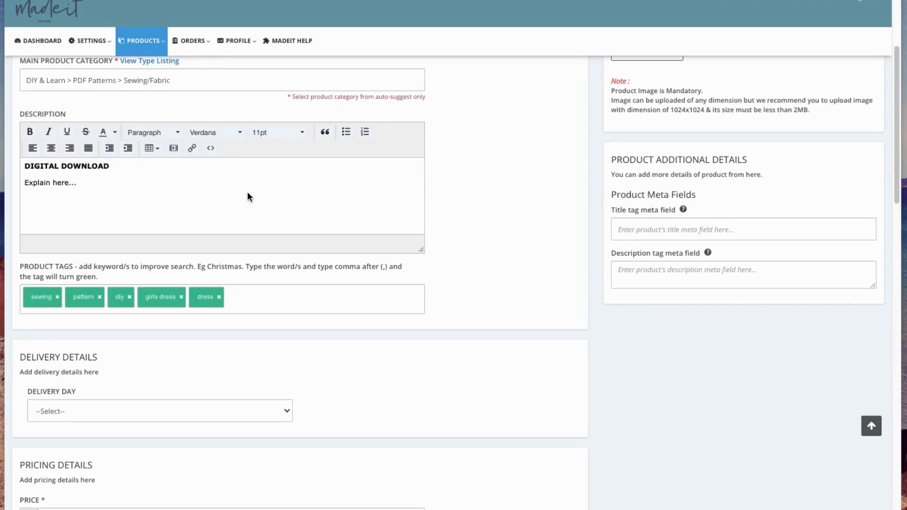
scroll(146, 183, down, 2)
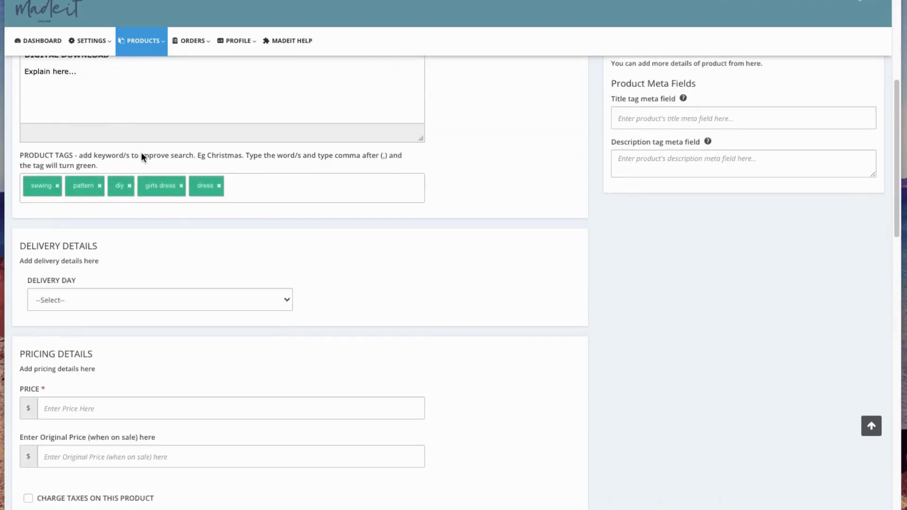
scroll(142, 160, up, 3)
scroll(83, 224, up, 3)
scroll(95, 319, down, 2)
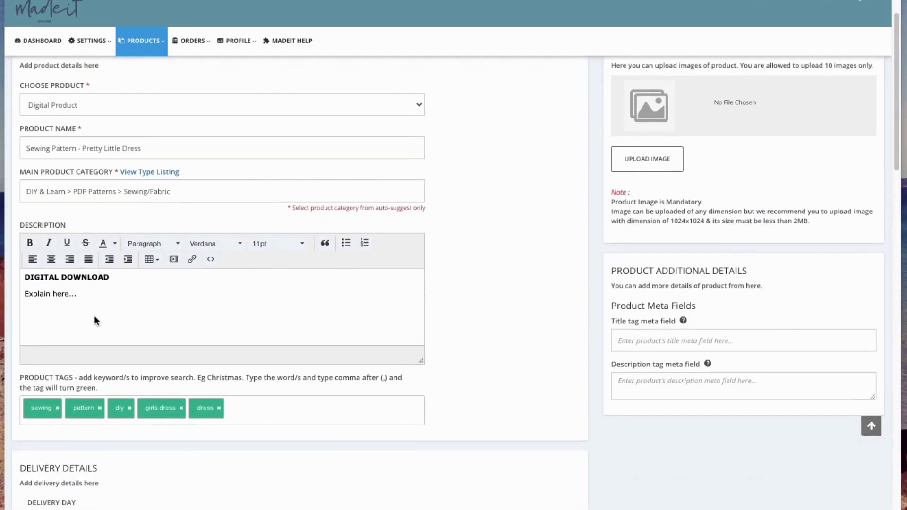
scroll(115, 354, down, 2)
scroll(165, 373, down, 1)
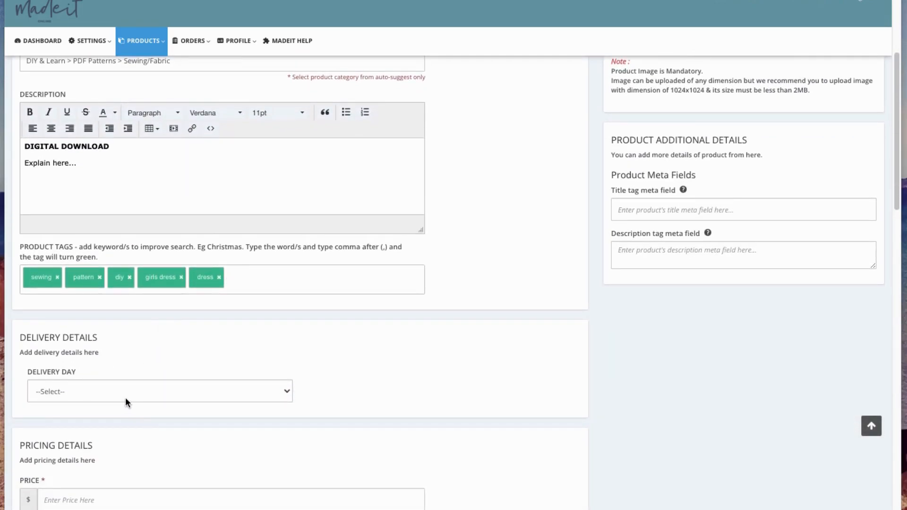
Set the price to 5.00 and the SKU to dress-pattern.
scroll(140, 394, down, 5)
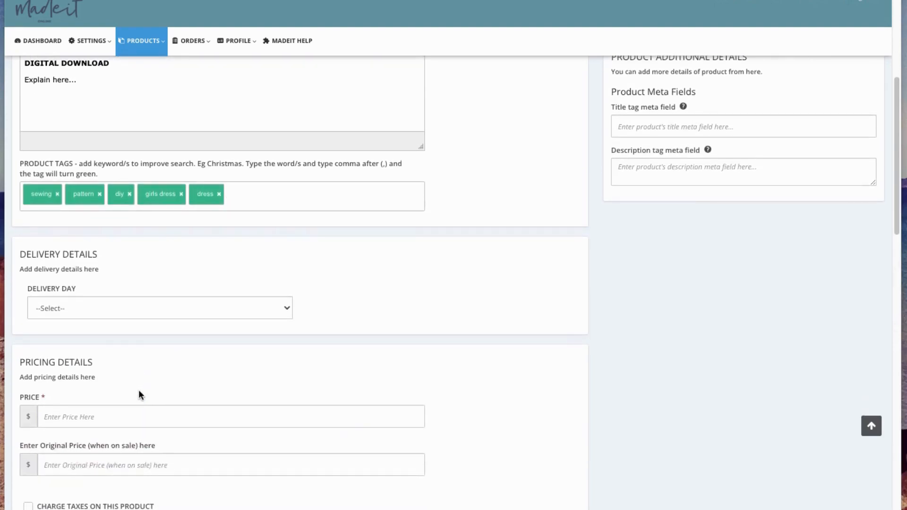
click(55, 247)
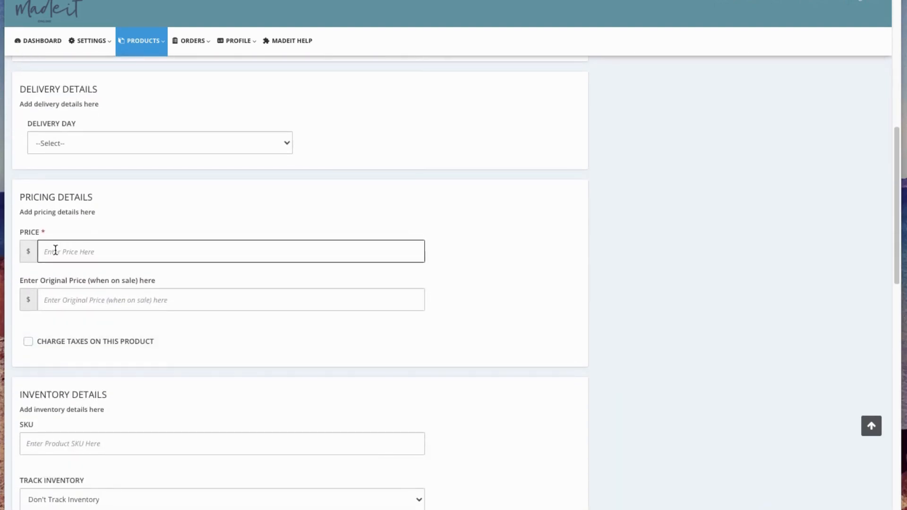
text(5.00)
scroll(93, 407, down, 2)
click(37, 359)
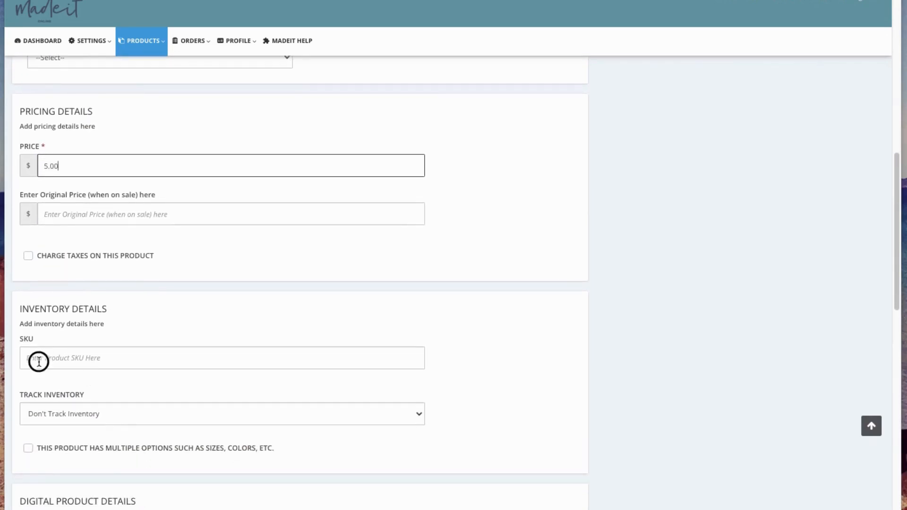
text(dre)
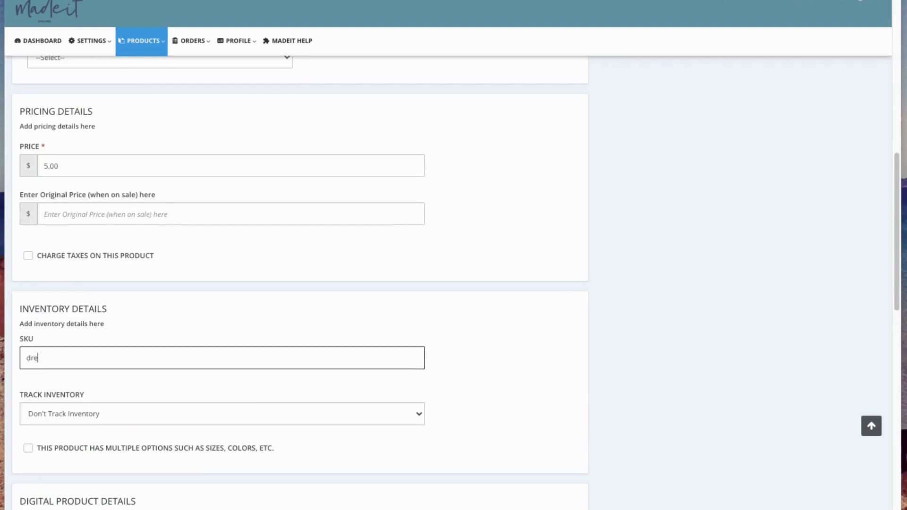
text(ss-pattern)
scroll(75, 363, down, 3)
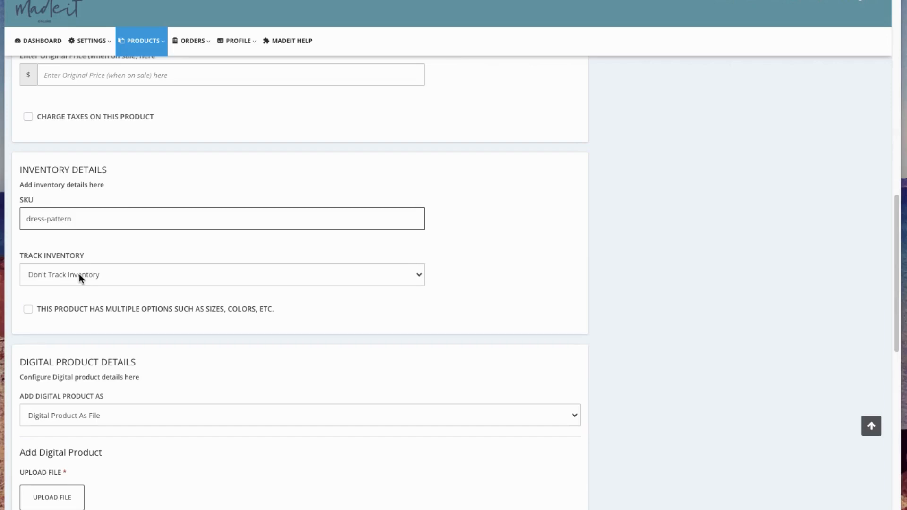
click(79, 277)
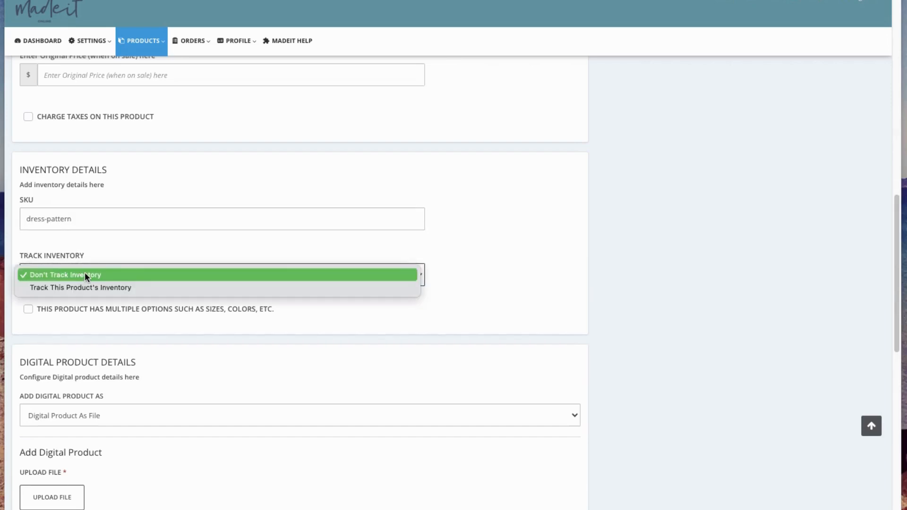
click(86, 276)
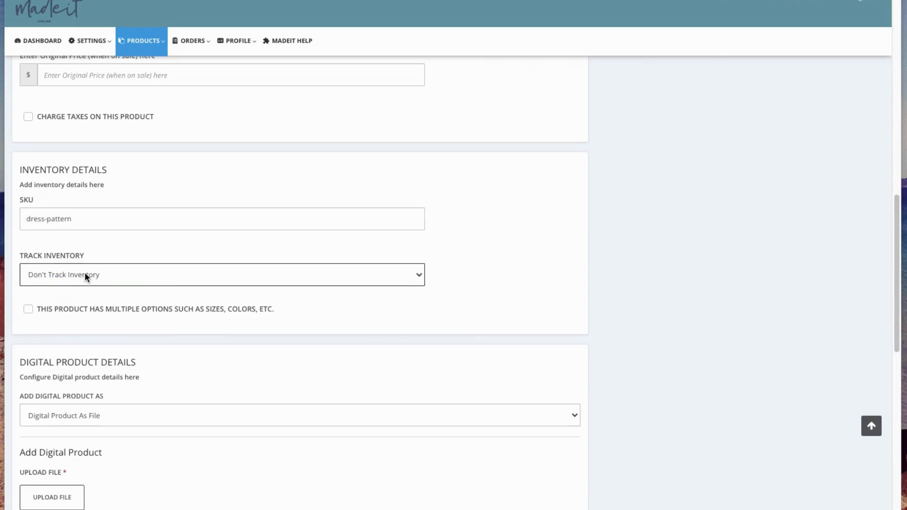
click(84, 273)
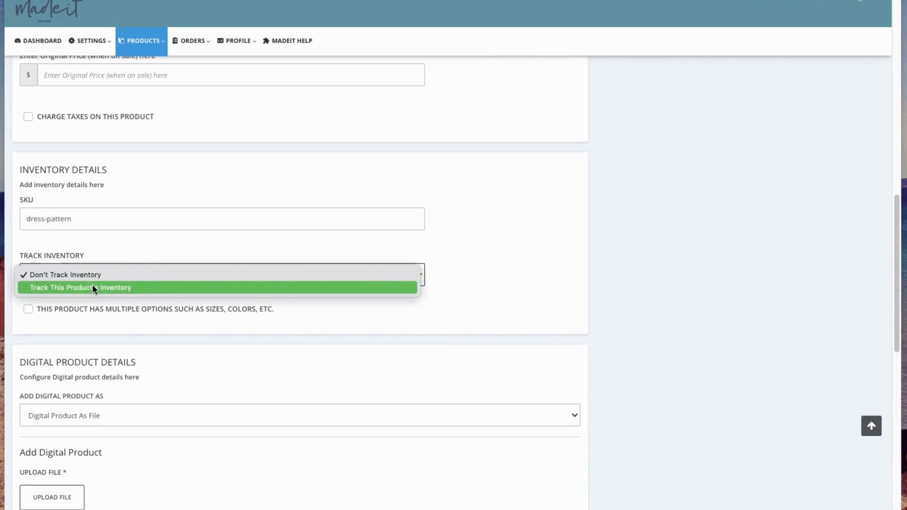
click(93, 287)
key(Tab)
text(50)
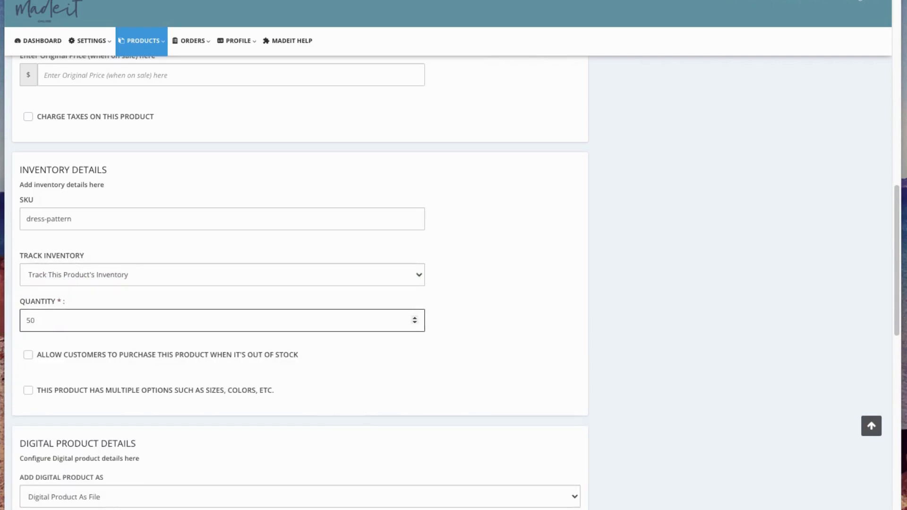
click(371, 386)
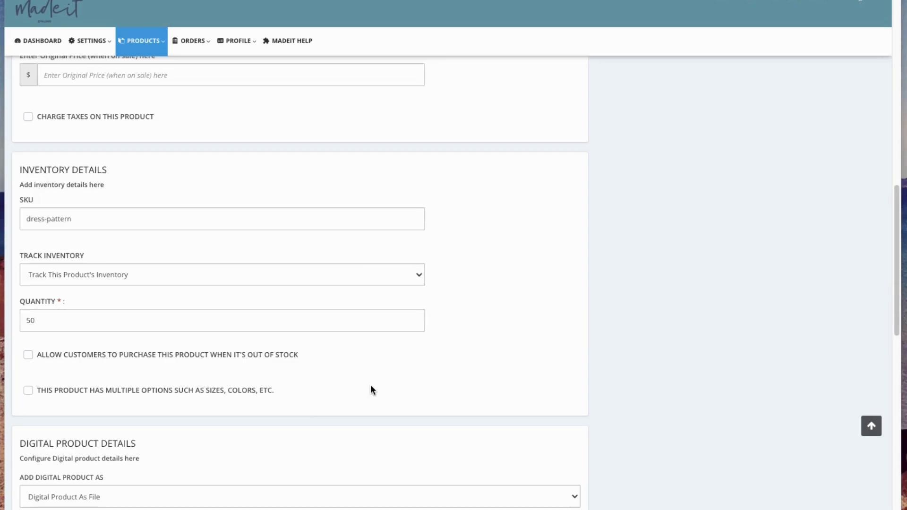
scroll(292, 318, down, 1)
scroll(324, 327, down, 4)
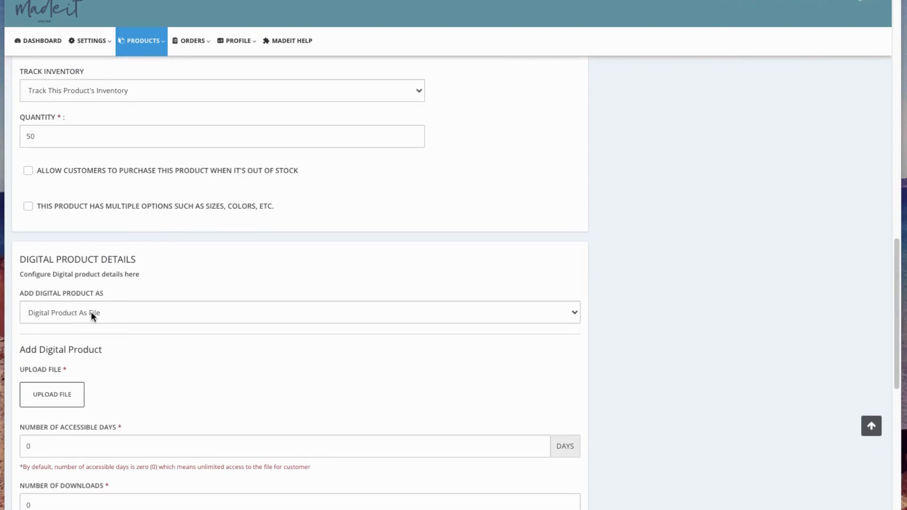
Scroll to the bottom of the form and back up after the 'Product Image is Mandatory' warning.
scroll(153, 375, down, 2)
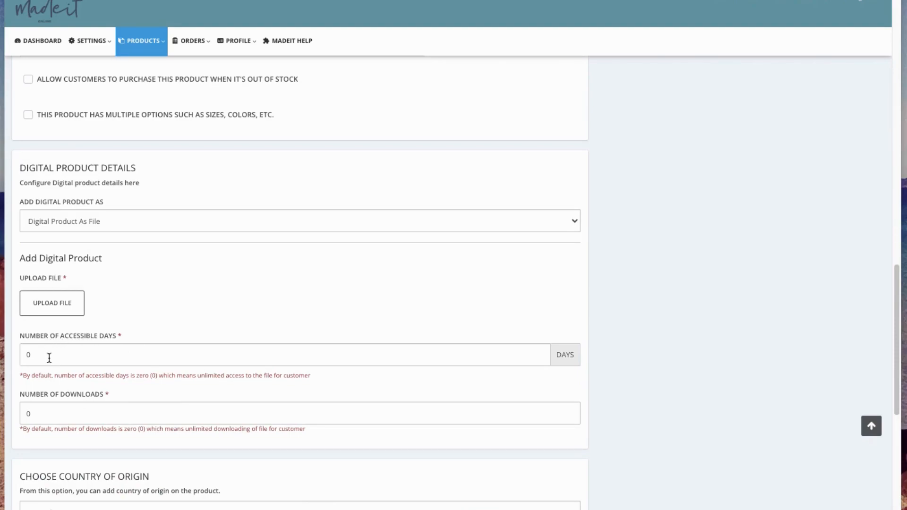
scroll(55, 447, down, 5)
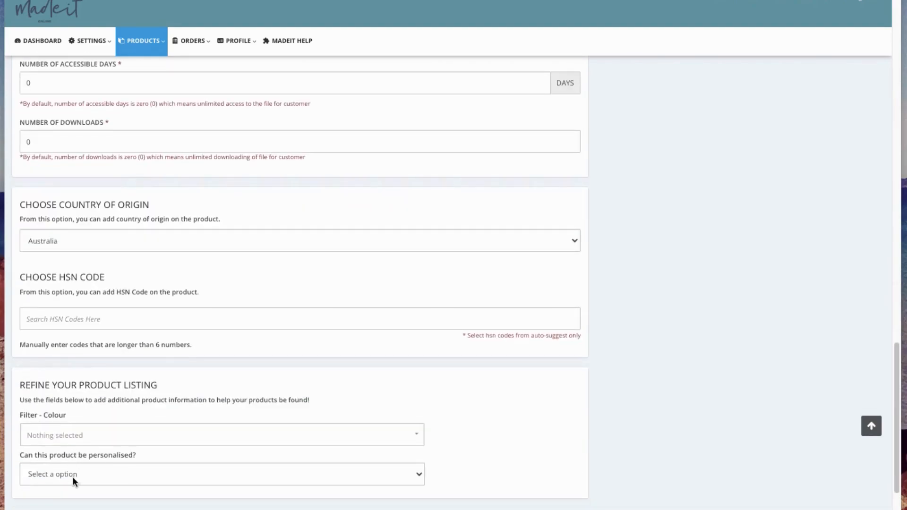
scroll(72, 476, down, 2)
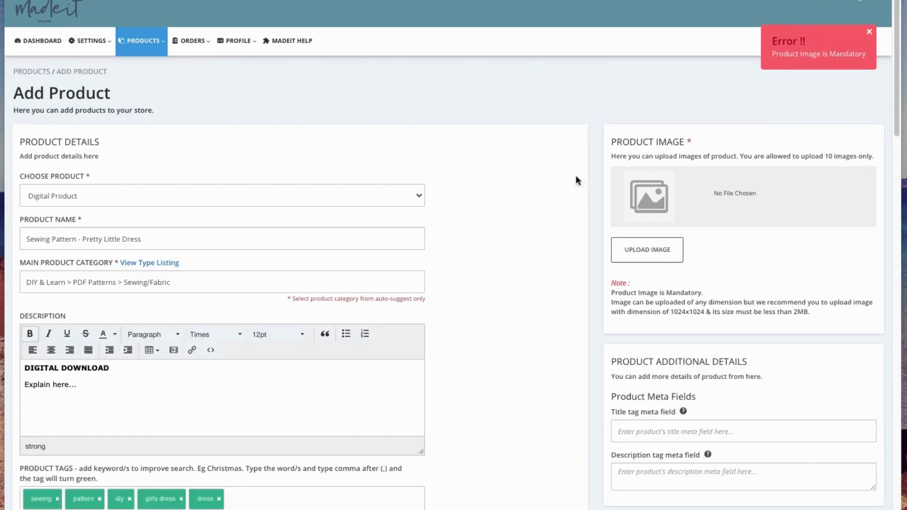
scroll(196, 287, down, 7)
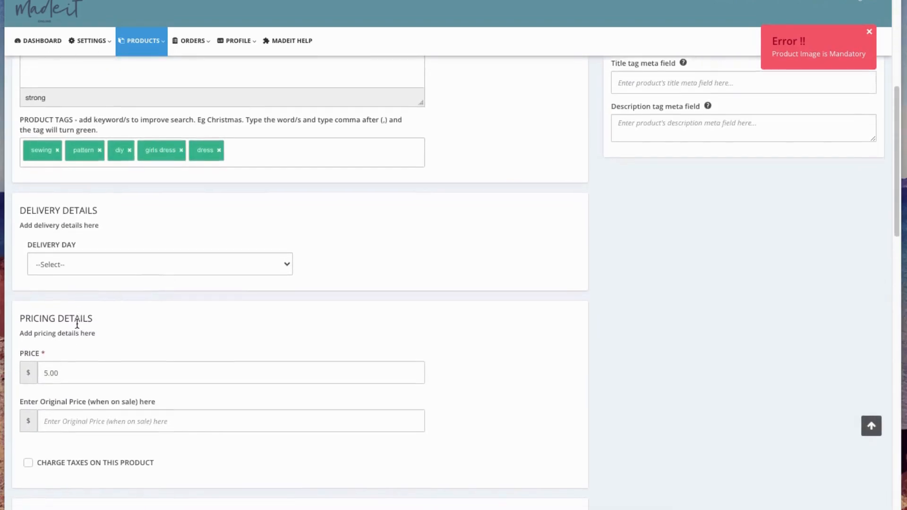
scroll(77, 324, down, 7)
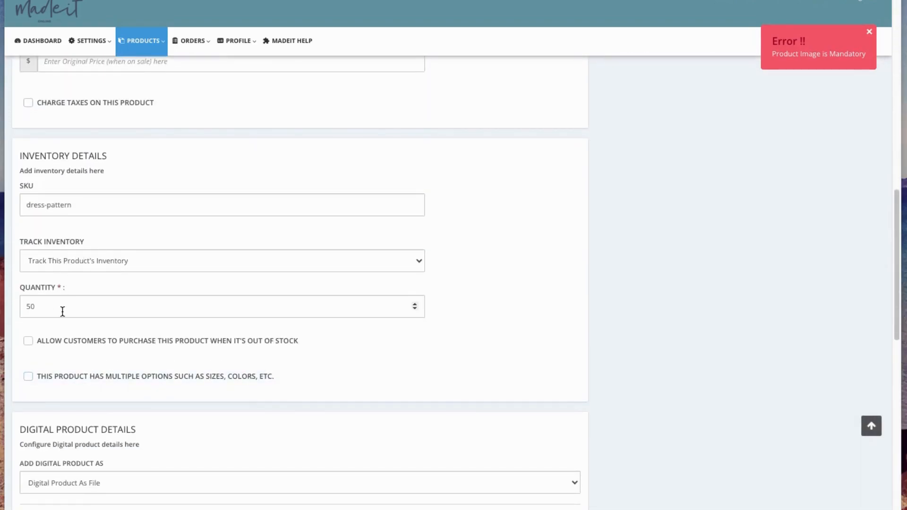
scroll(52, 350, down, 9)
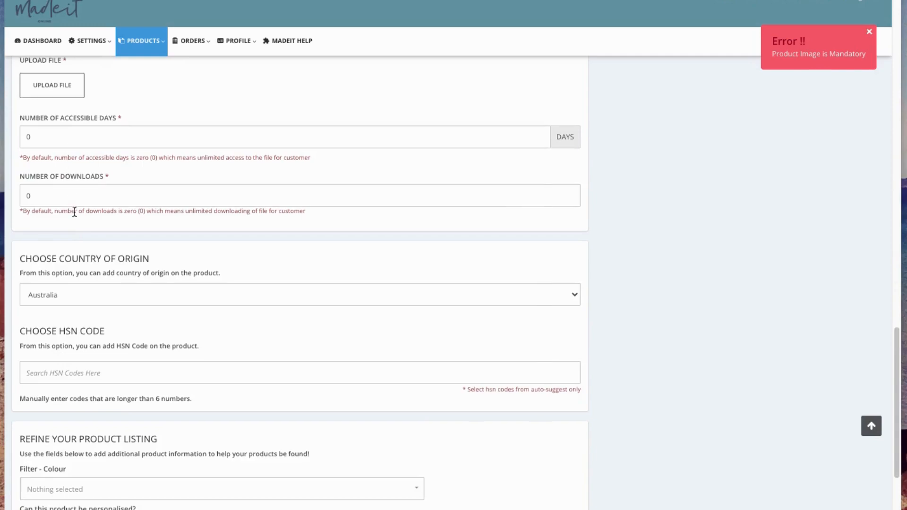
scroll(74, 210, up, 7)
scroll(115, 400, down, 3)
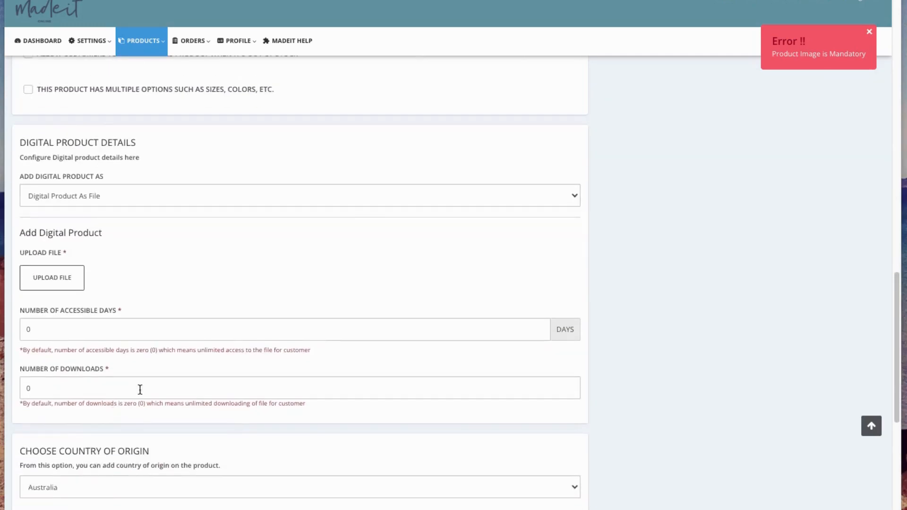
scroll(628, 216, up, 15)
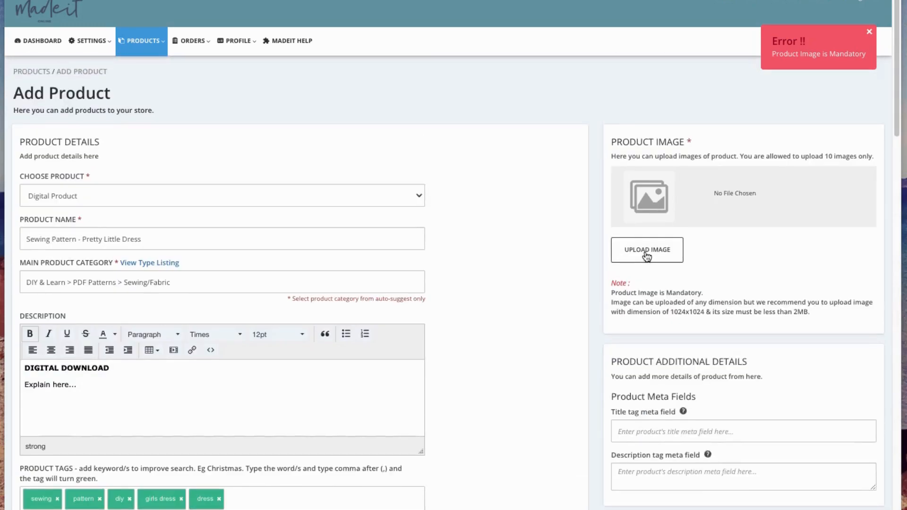
Upload Add a subheading.png as the product image.
click(646, 250)
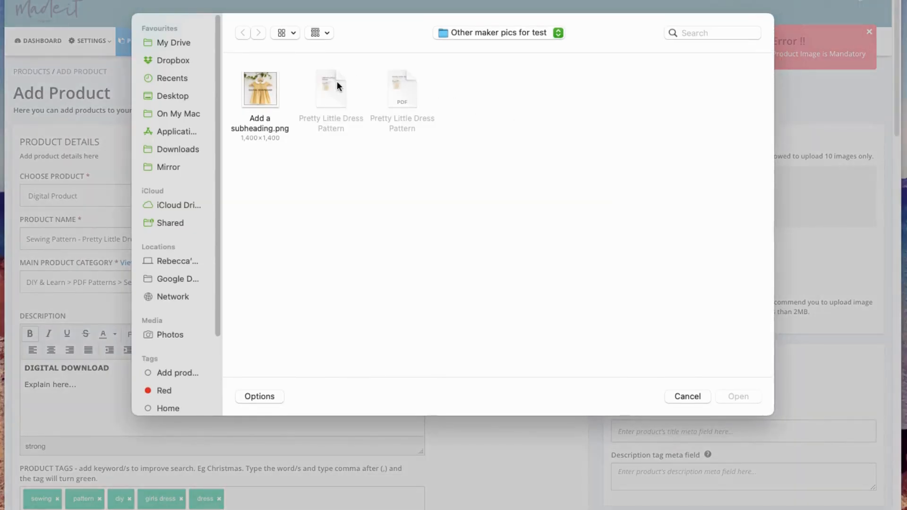
click(266, 85)
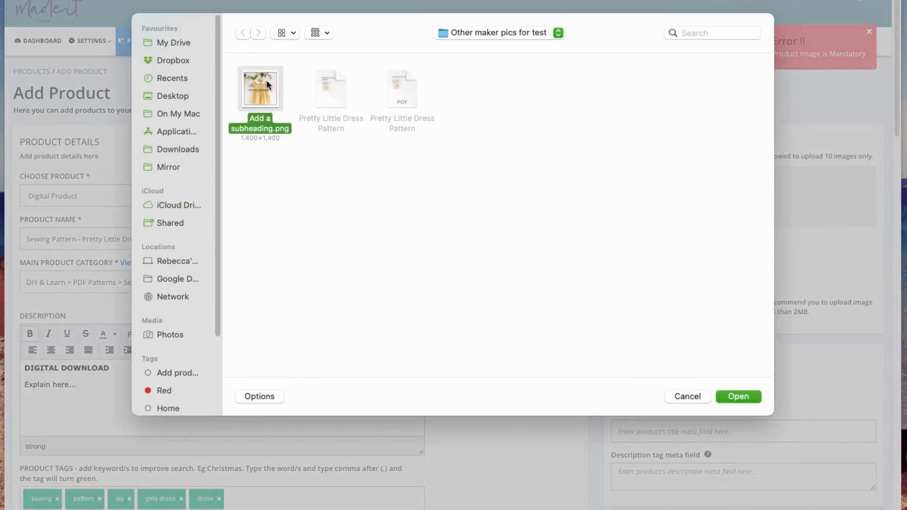
click(738, 396)
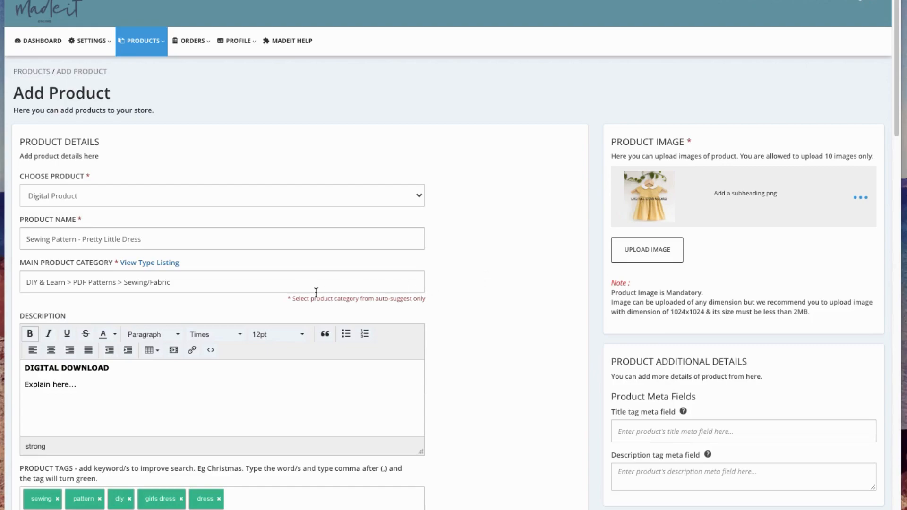
scroll(198, 334, down, 2)
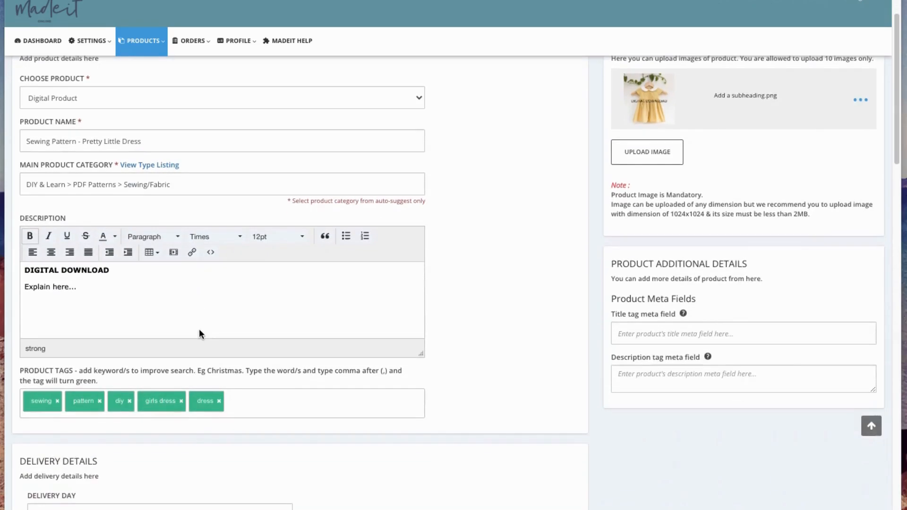
scroll(203, 338, down, 10)
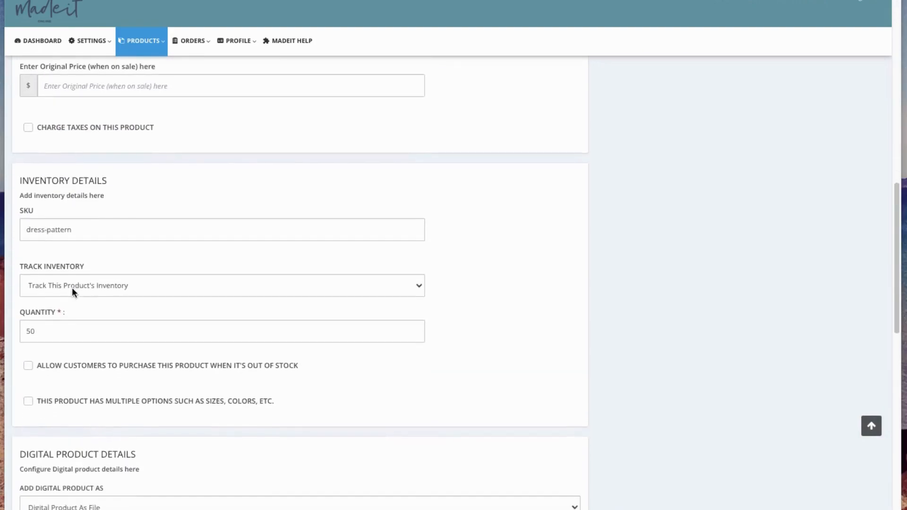
scroll(71, 288, down, 7)
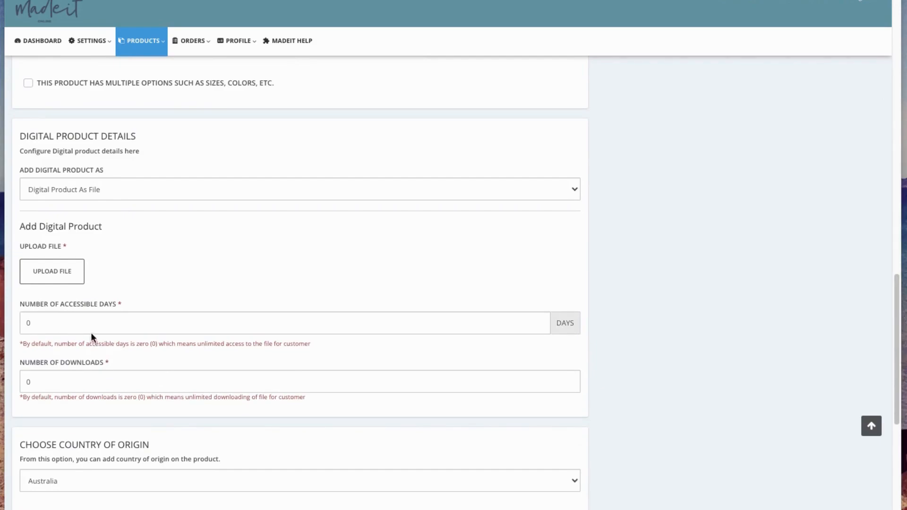
scroll(90, 333, down, 1)
click(63, 314)
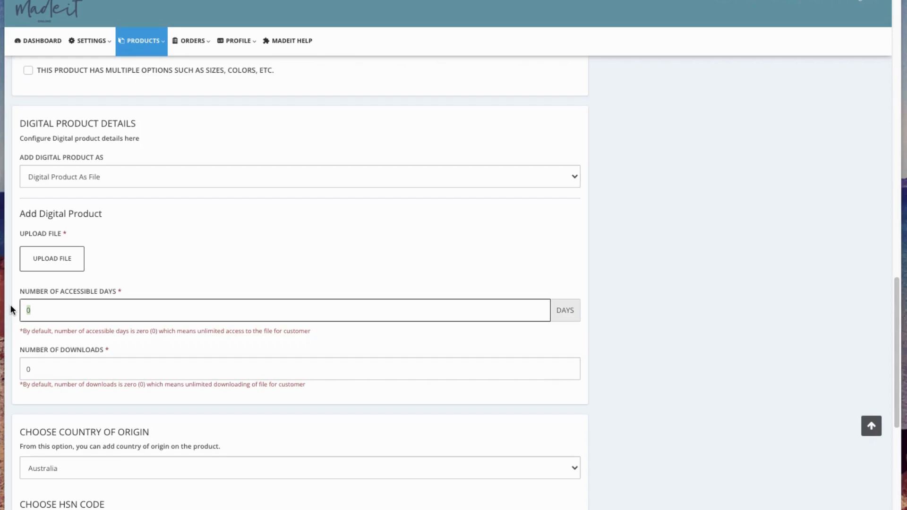
Set Number of Accessible Days to 14 and Number of Downloads to 1.
text(14)
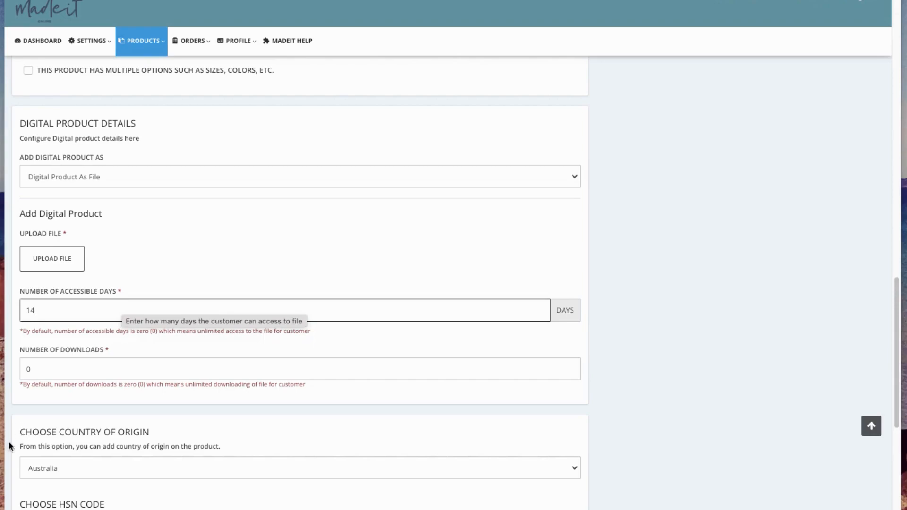
click(47, 372)
text(0)
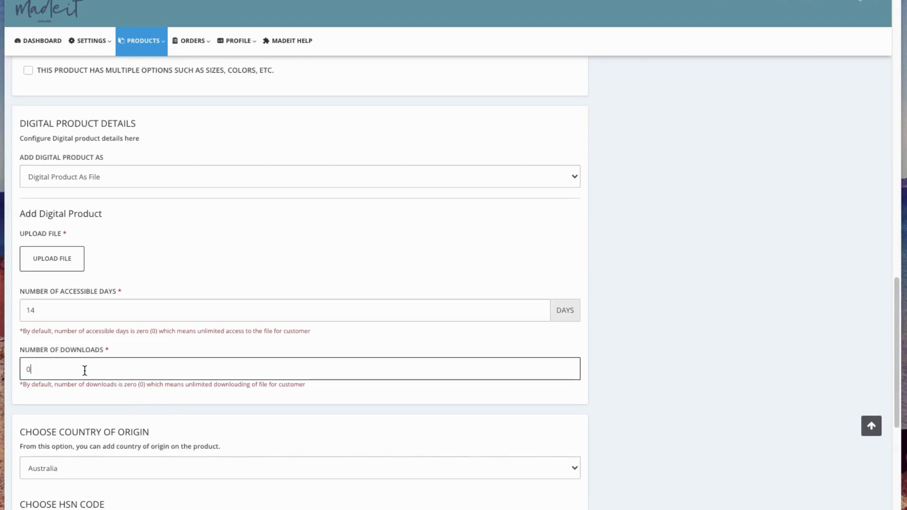
drag(46, 370, 9, 371)
scroll(210, 367, down, 1)
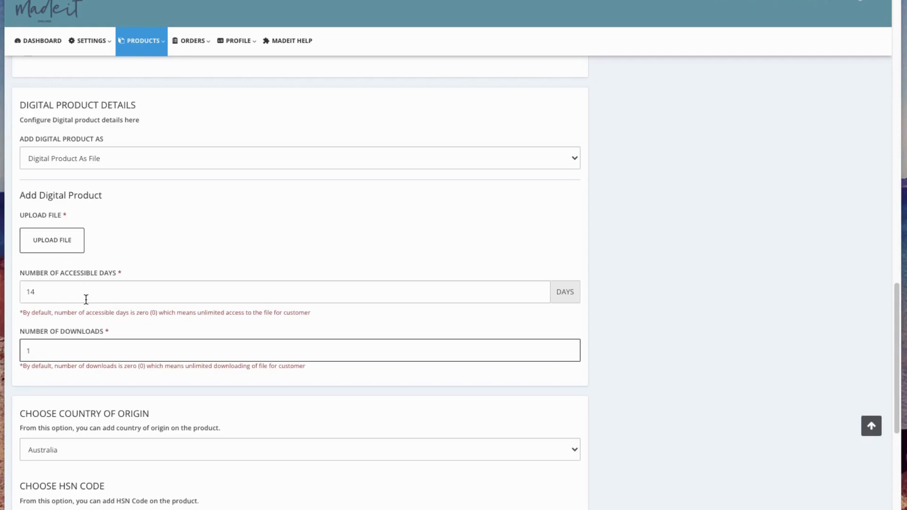
scroll(76, 391, down, 1)
scroll(82, 401, down, 4)
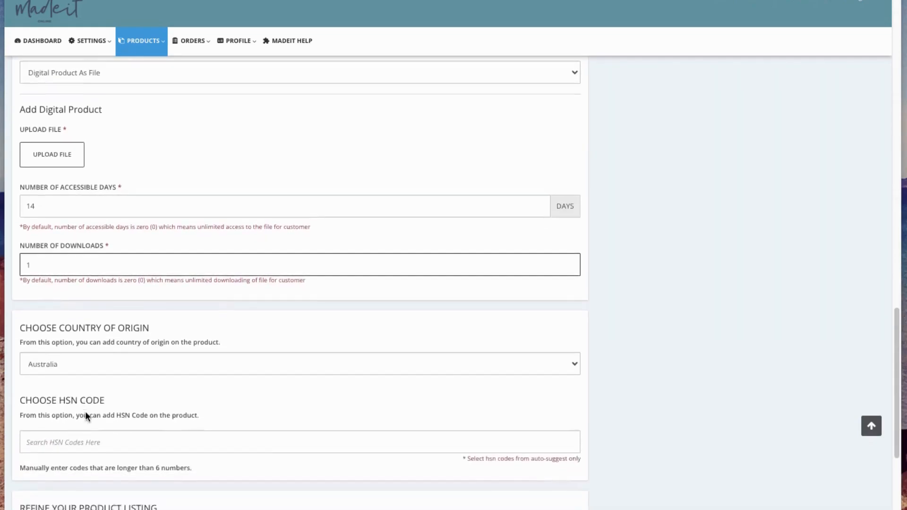
scroll(113, 291, up, 4)
scroll(113, 295, up, 3)
scroll(128, 324, down, 1)
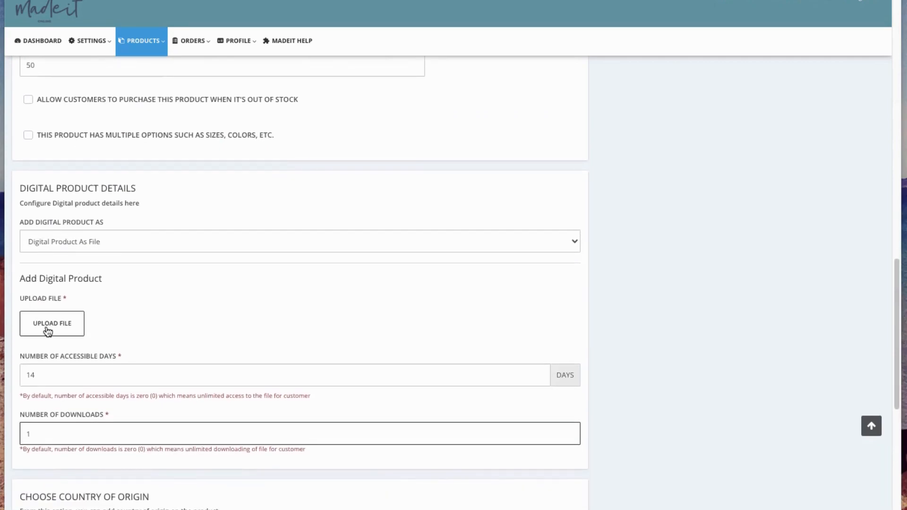
Upload the Pretty Little Dress Pattern PDF as the downloadable file.
click(48, 331)
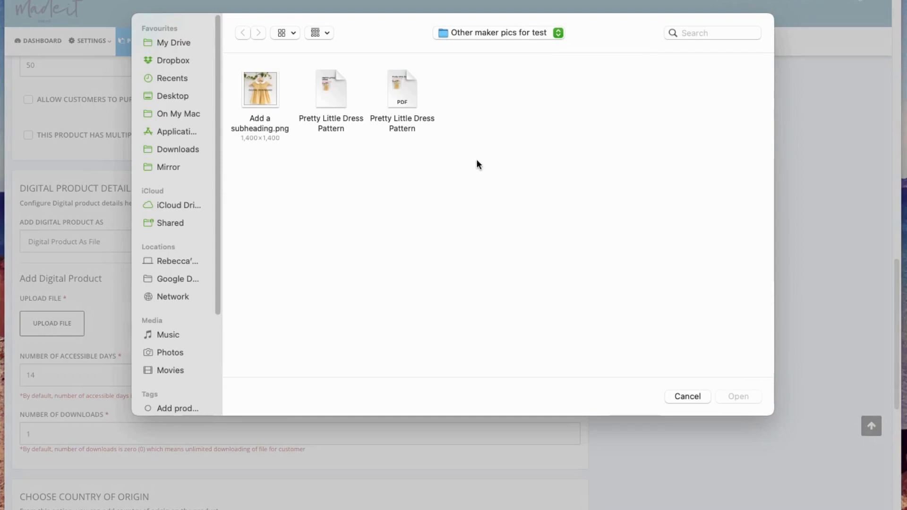
click(411, 98)
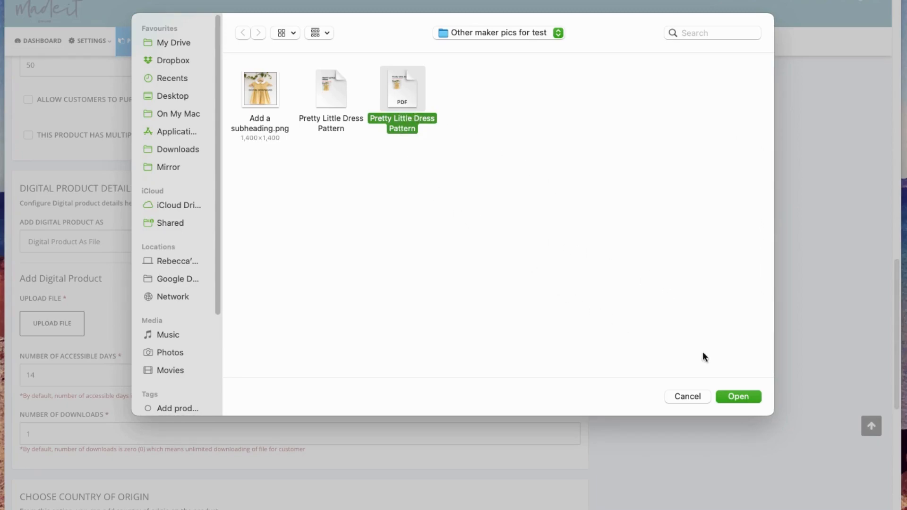
click(737, 397)
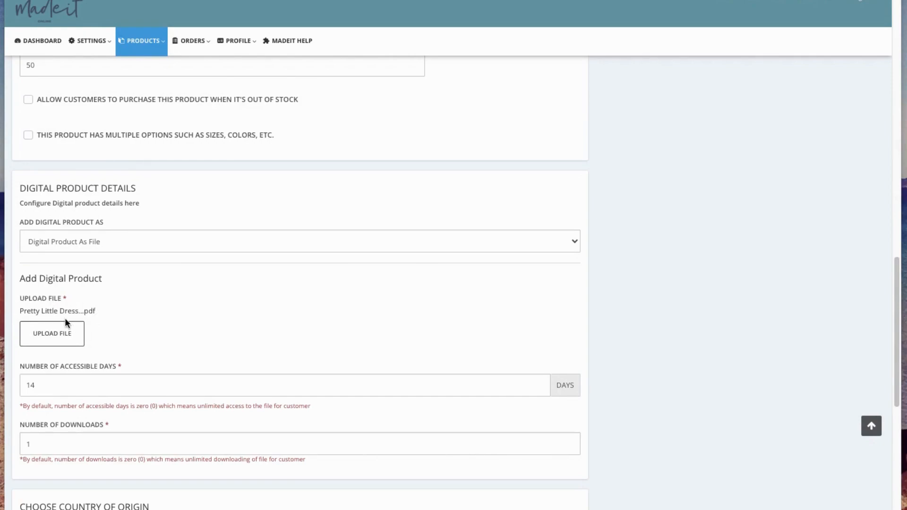
Save Changes at the bottom of the form to create the product.
scroll(85, 450, down, 7)
scroll(63, 455, down, 1)
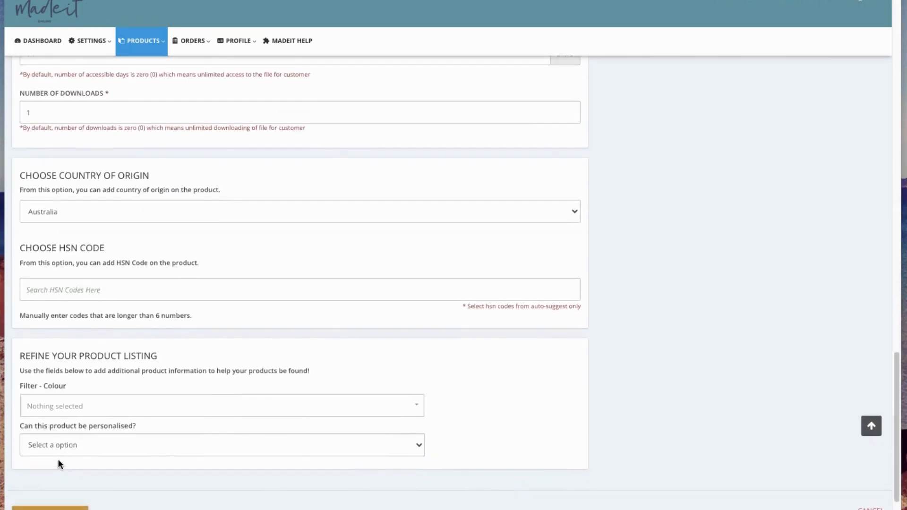
click(56, 498)
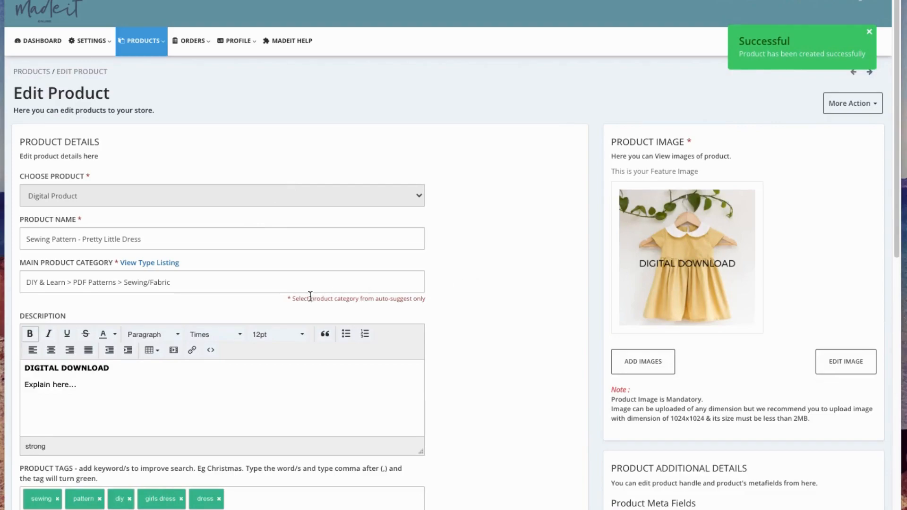
Edit the Default Title row under Variant Details to reach its variant page.
scroll(311, 333, down, 2)
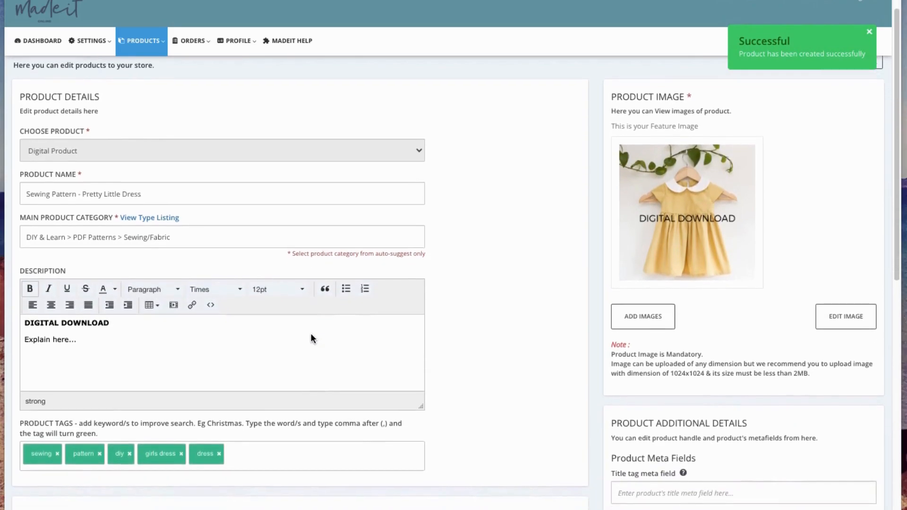
scroll(310, 336, down, 1)
scroll(277, 306, down, 2)
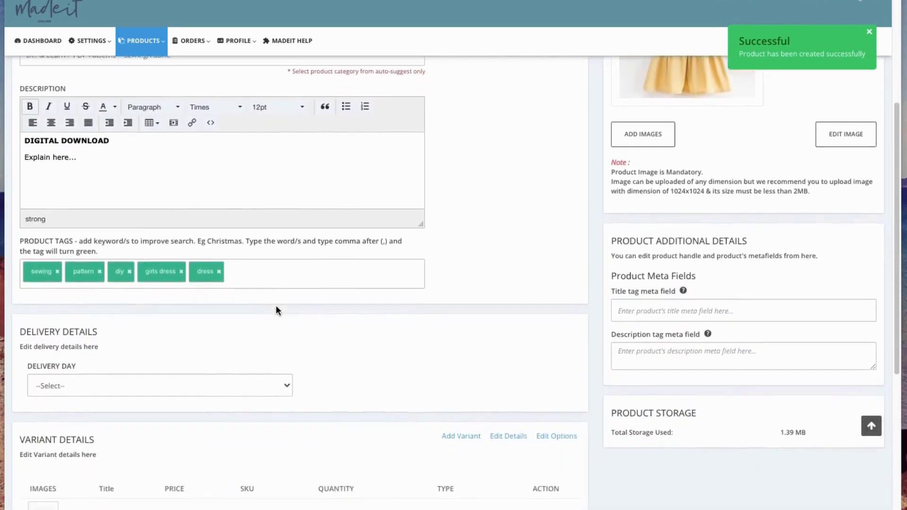
scroll(325, 306, down, 3)
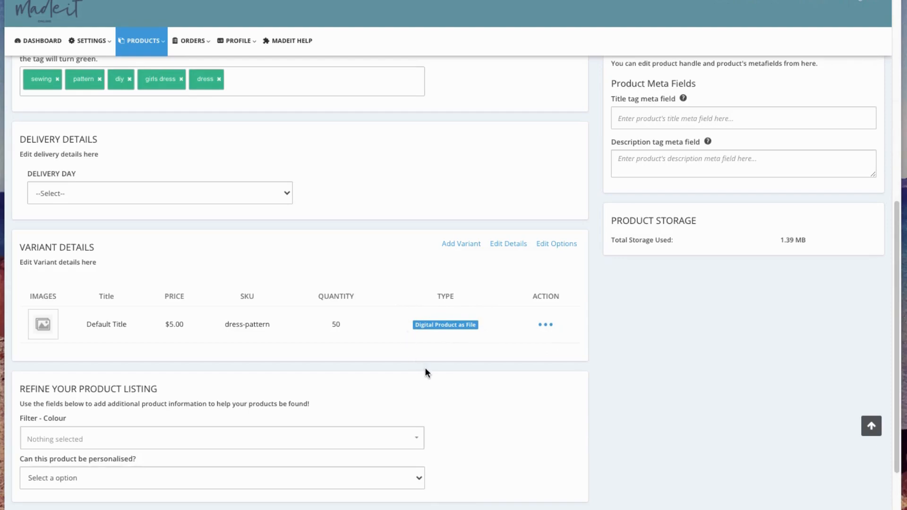
click(543, 329)
click(546, 325)
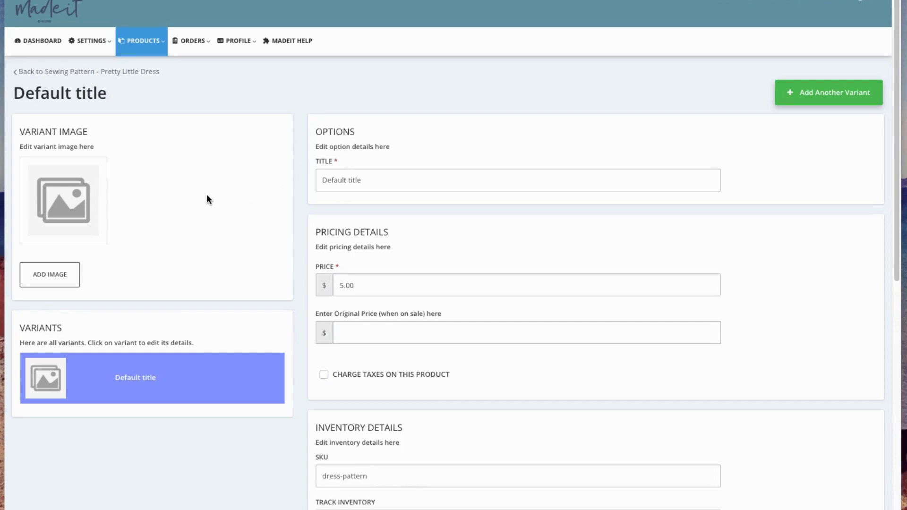
Change the variant title to 'Sewing Pattern - Pretty Little Dress'.
drag(391, 179, 298, 182)
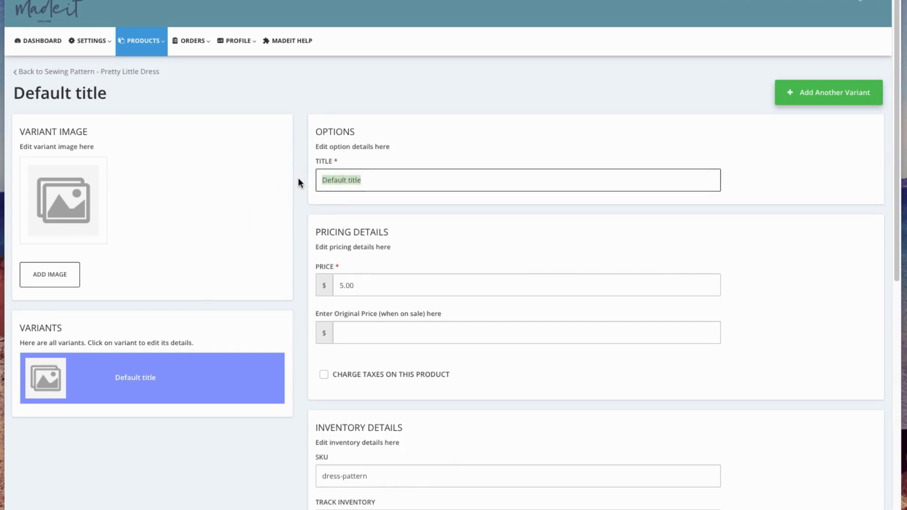
text(sele)
key(BackSpace)
key(BackSpace)
key(BackSpace)
key(BackSpace)
text(Sew)
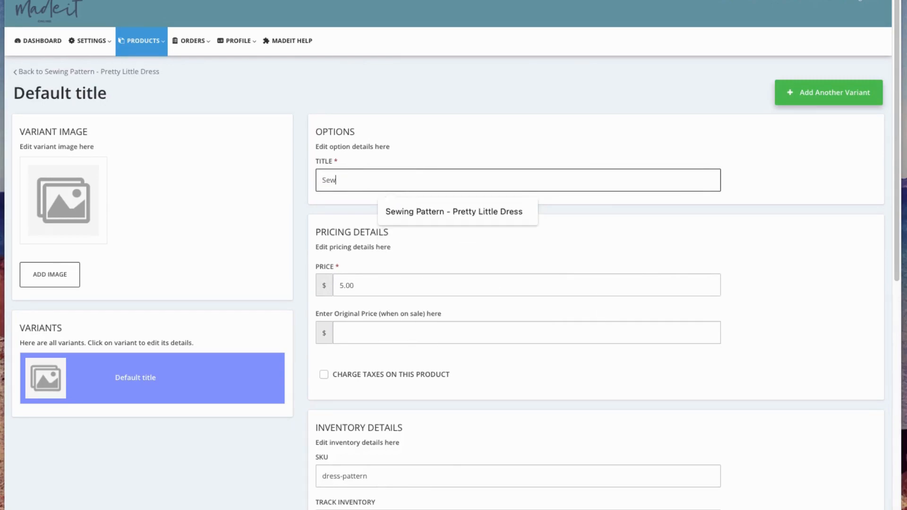
click(491, 211)
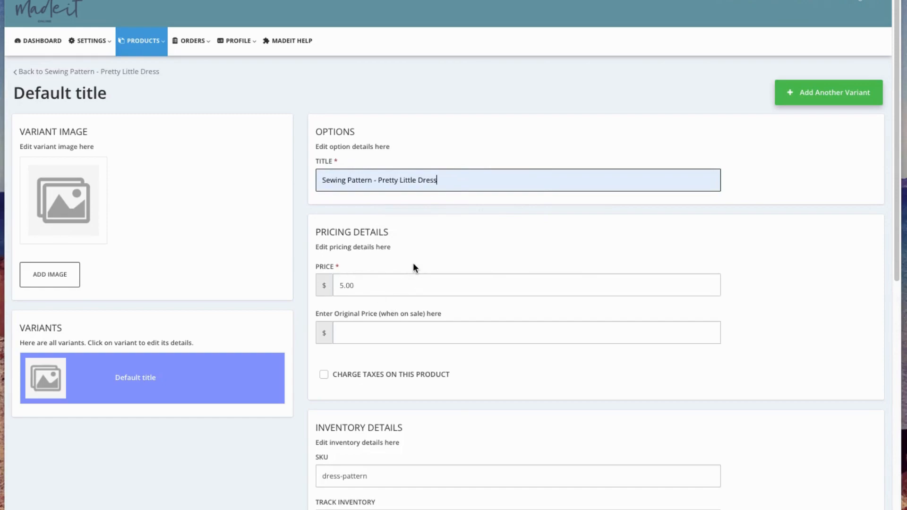
Toggle Track Inventory off and back on, then save the variant changes.
scroll(358, 340, down, 1)
scroll(354, 354, down, 3)
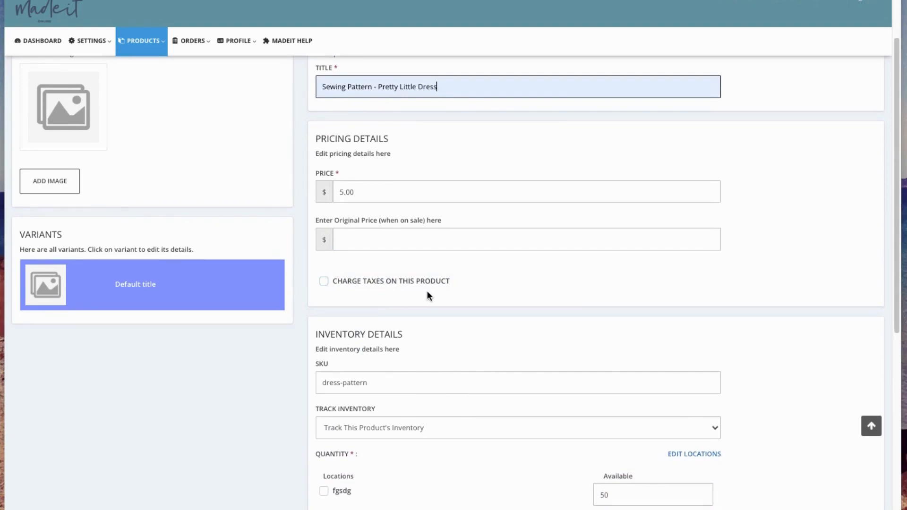
scroll(437, 305, down, 5)
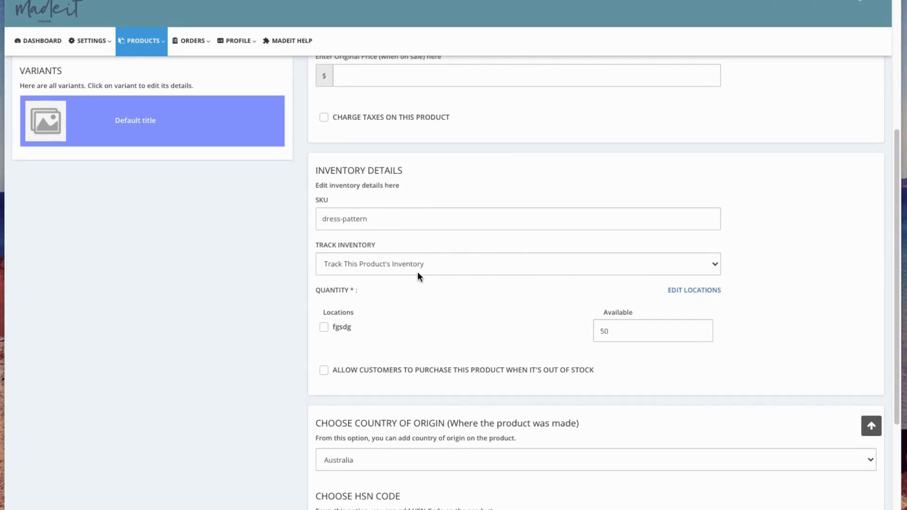
scroll(541, 308, down, 1)
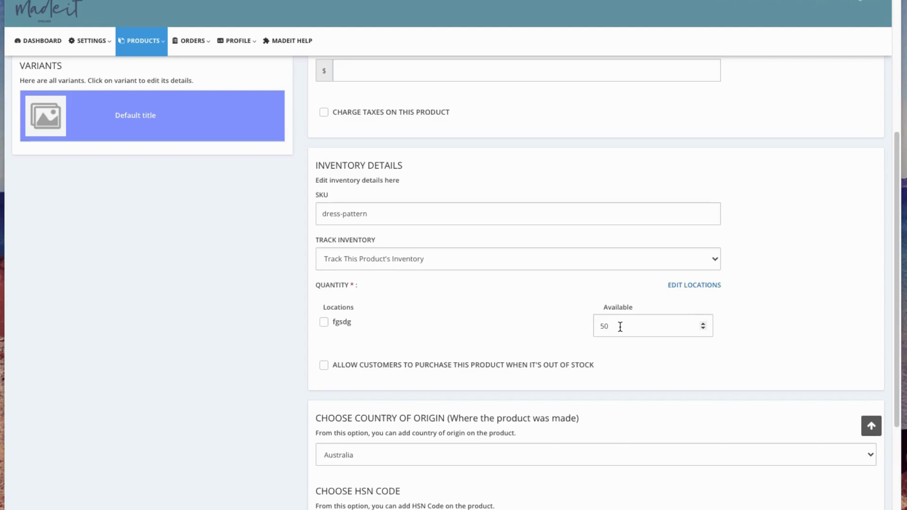
click(430, 258)
click(510, 271)
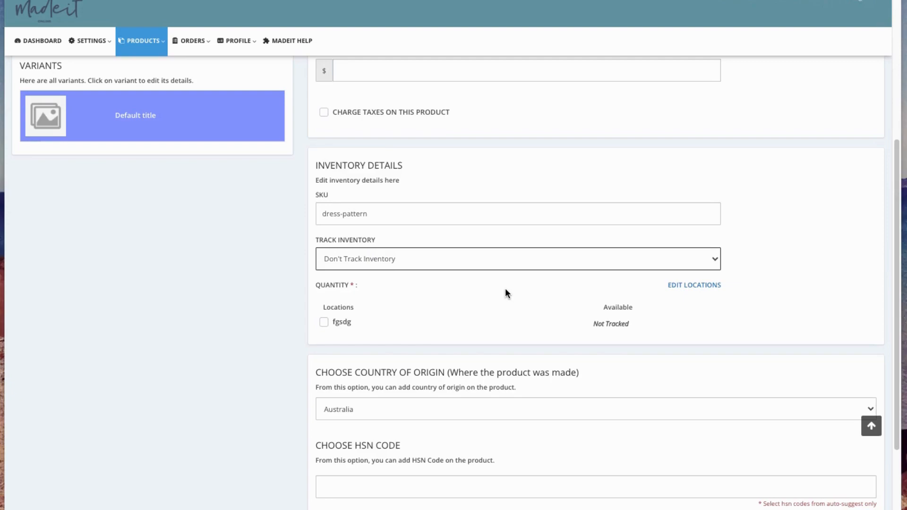
click(360, 260)
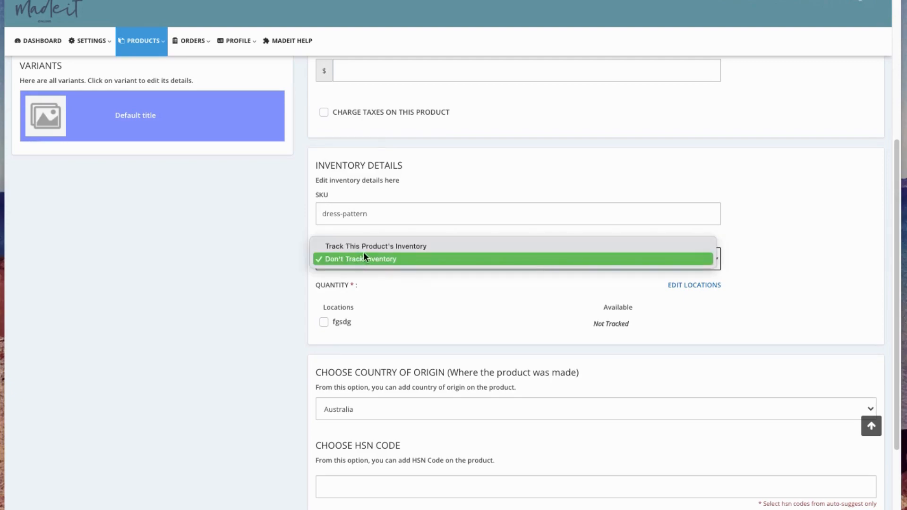
click(364, 246)
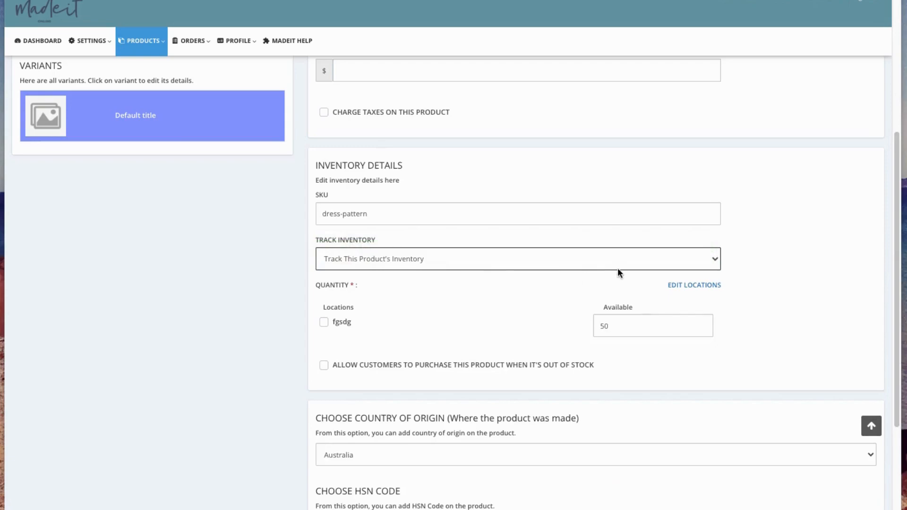
scroll(427, 315, down, 3)
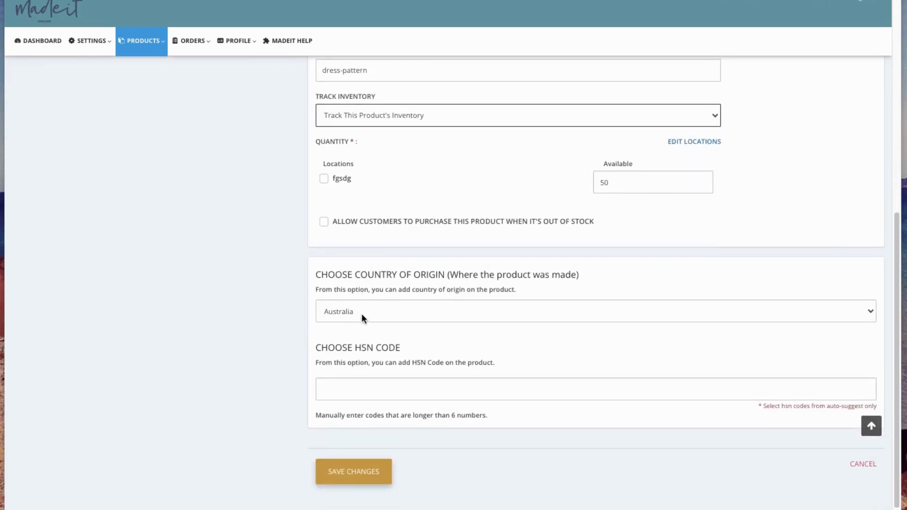
click(345, 471)
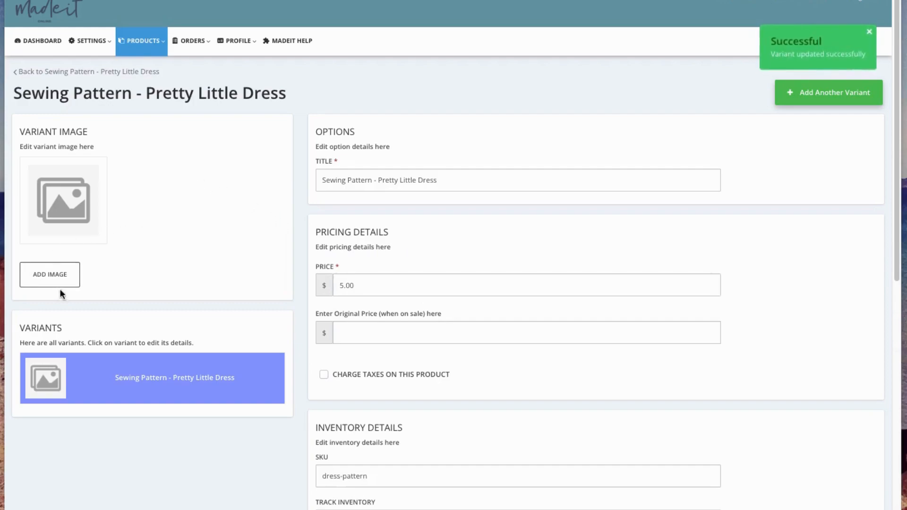
Add the yellow dress thumbnail as the variant image and save it.
click(52, 278)
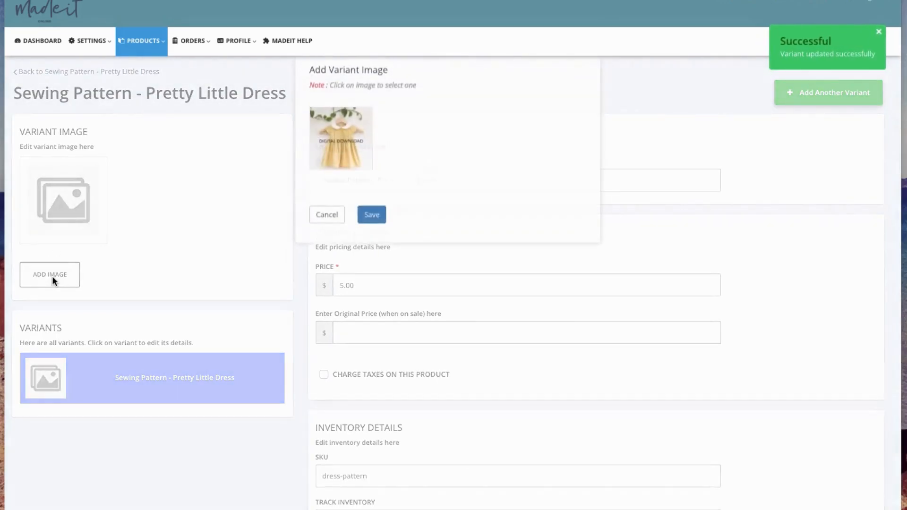
click(354, 163)
click(370, 230)
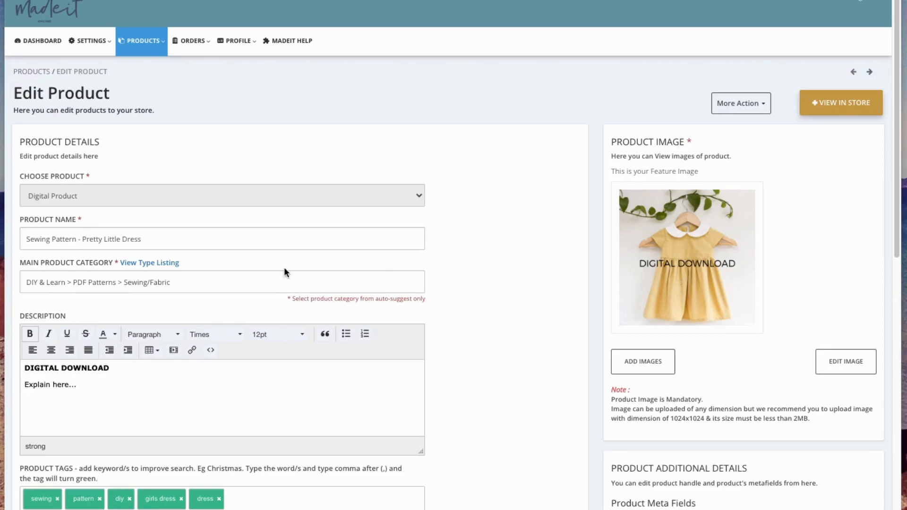
Check the updated Variant Details, then save the Edit Product page.
scroll(217, 344, down, 2)
scroll(466, 302, down, 4)
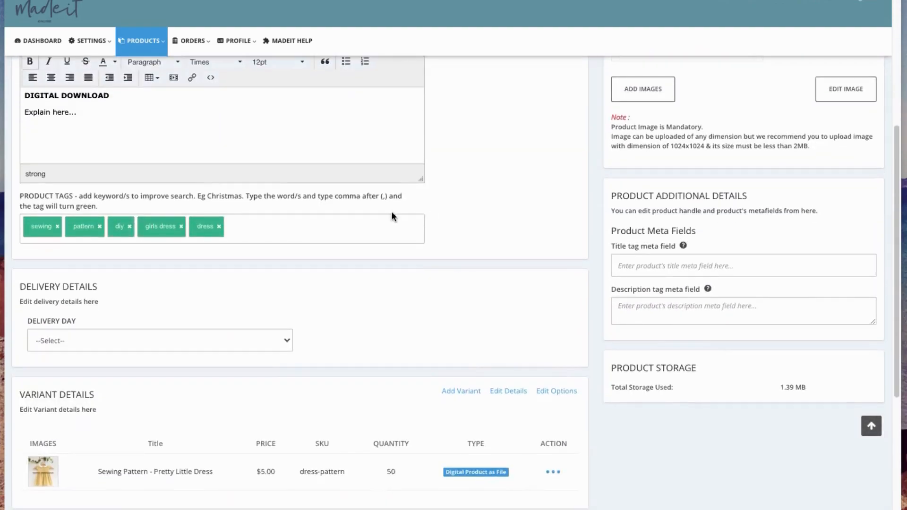
scroll(166, 341, down, 2)
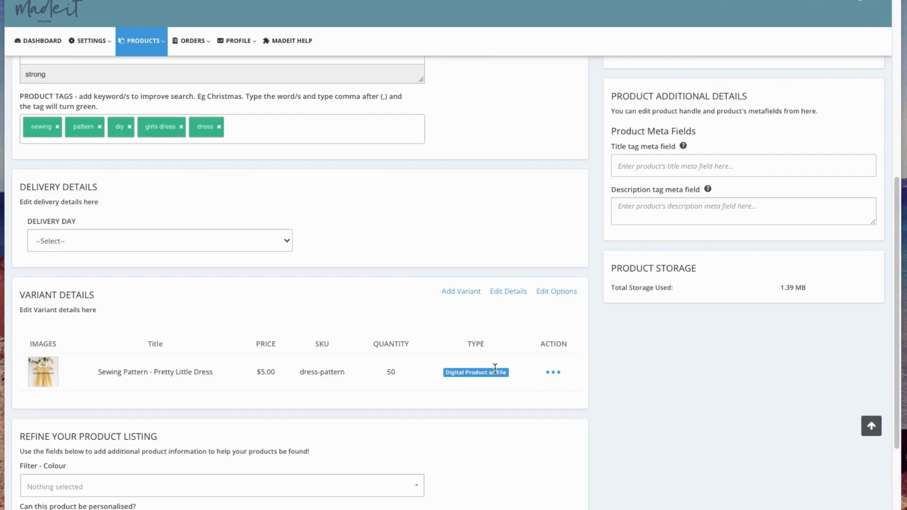
scroll(305, 395, down, 3)
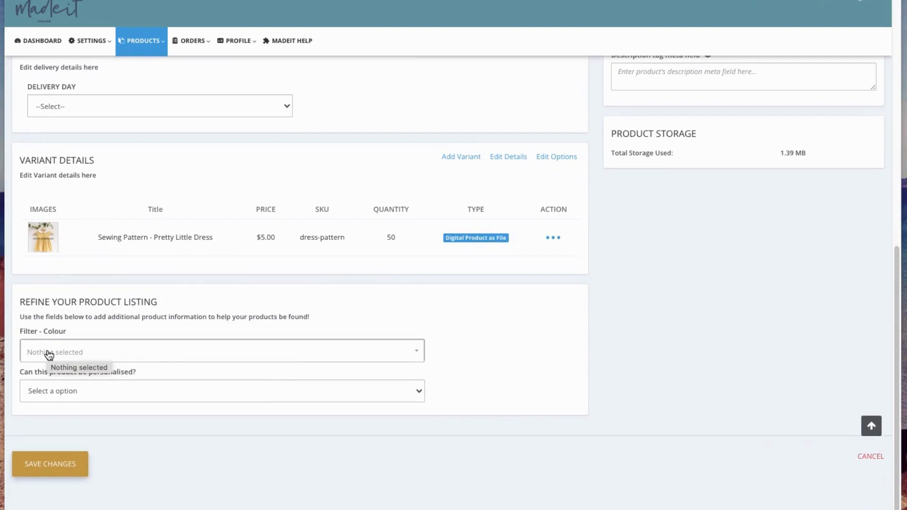
click(53, 466)
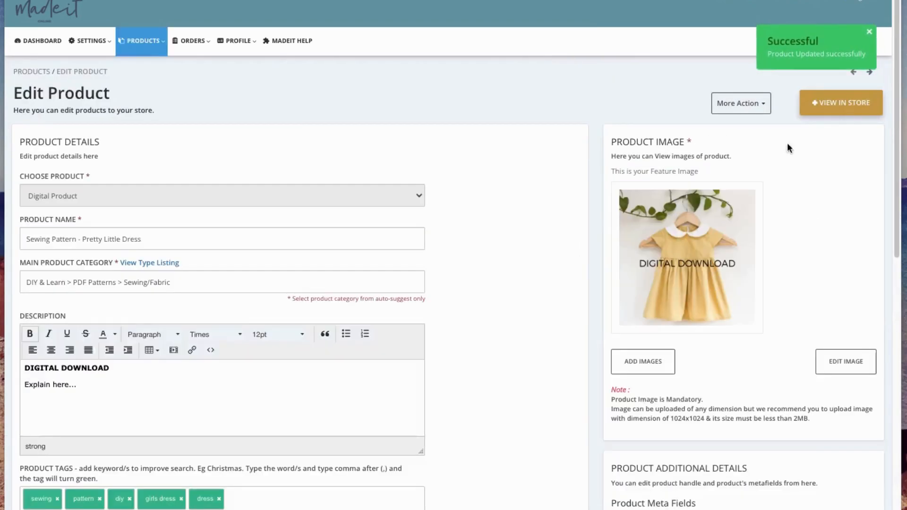
View the Sewing Pattern - Pretty Little Dress product in the live store.
click(834, 103)
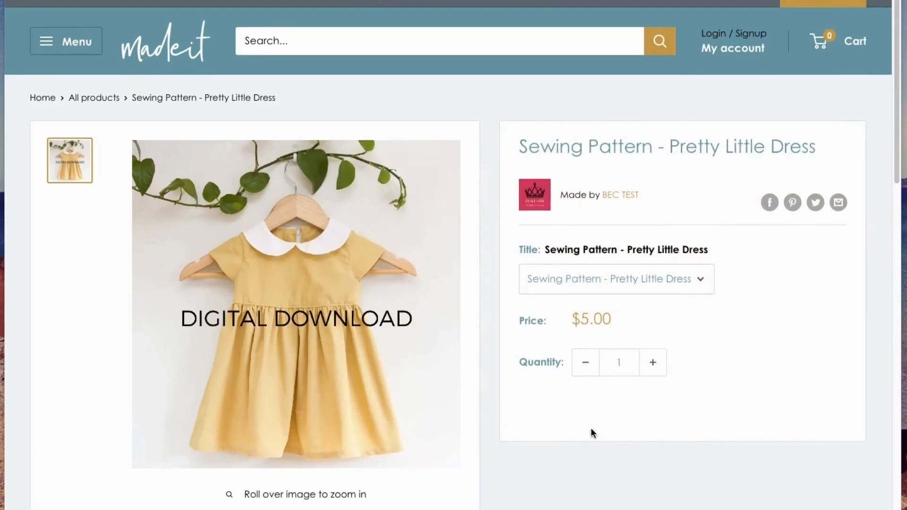
scroll(474, 329, down, 1)
scroll(474, 329, down, 4)
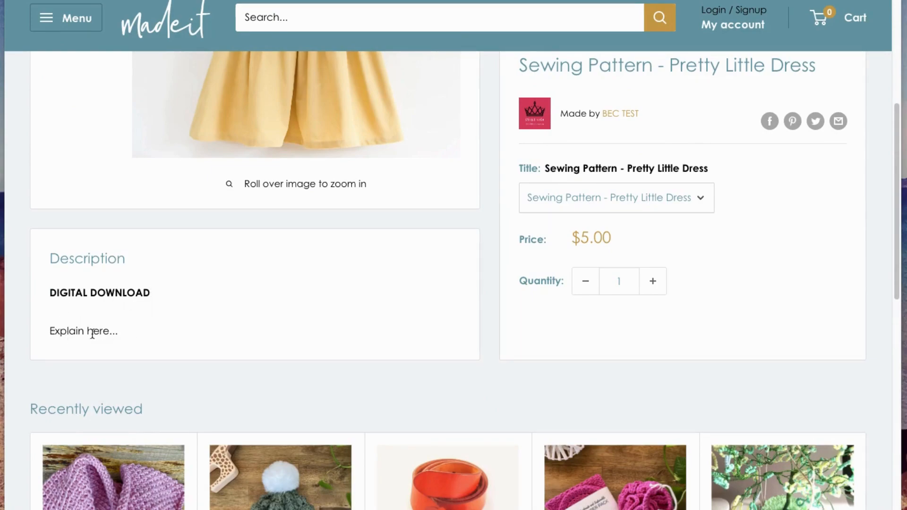
scroll(340, 304, up, 1)
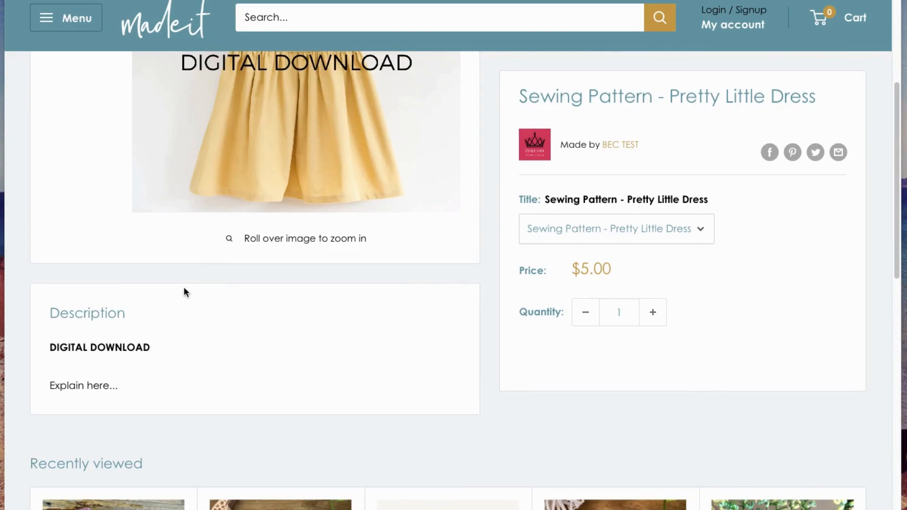
scroll(250, 289, down, 1)
scroll(354, 274, up, 5)
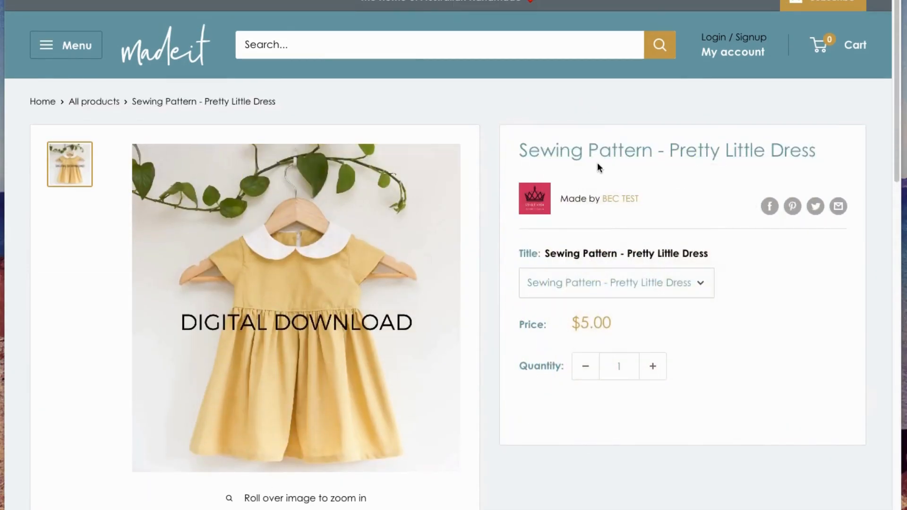